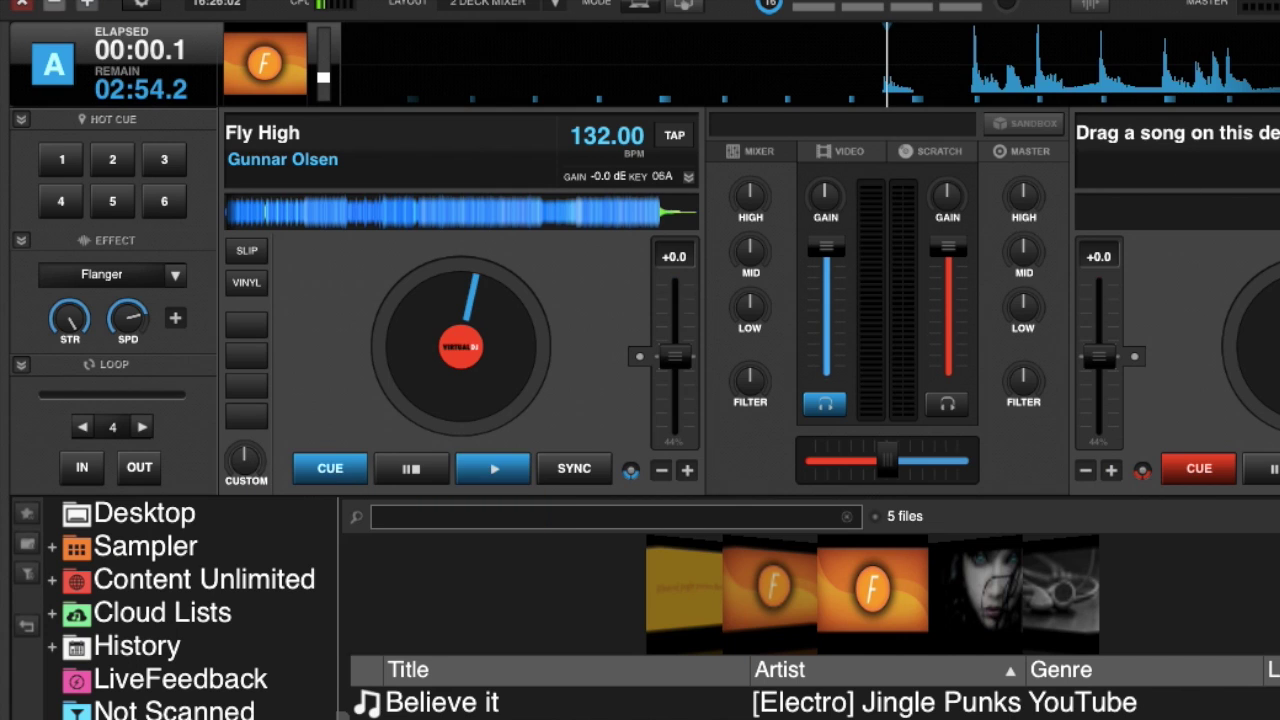
- Give deck A's first custom button the automix action and the name 'Auto'
right_click(242, 326)
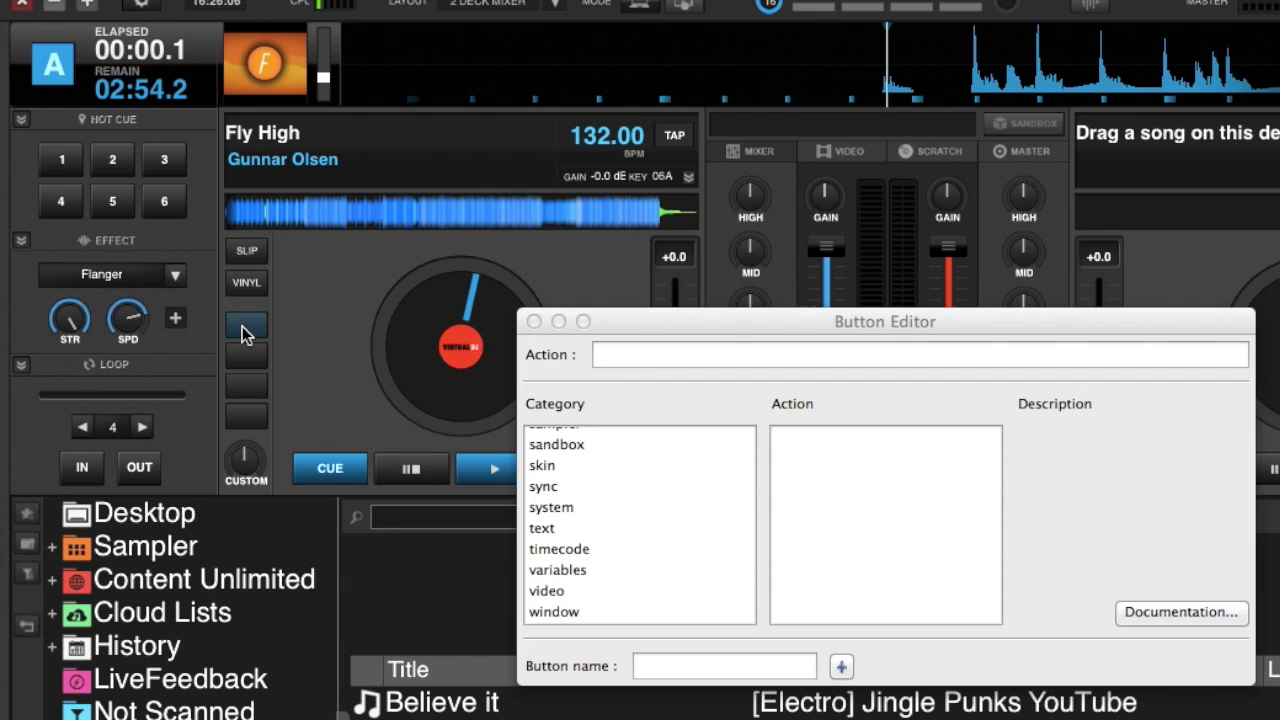
left_click(618, 353)
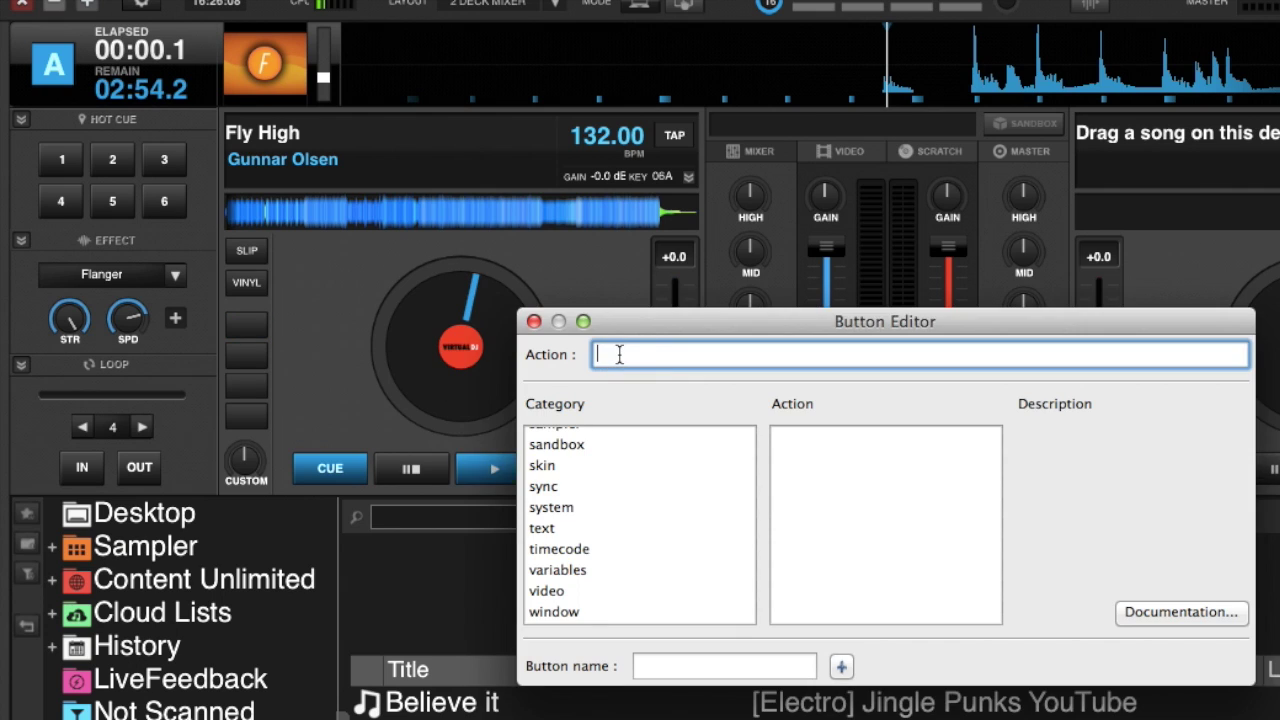
scroll(632, 513, "up", 3)
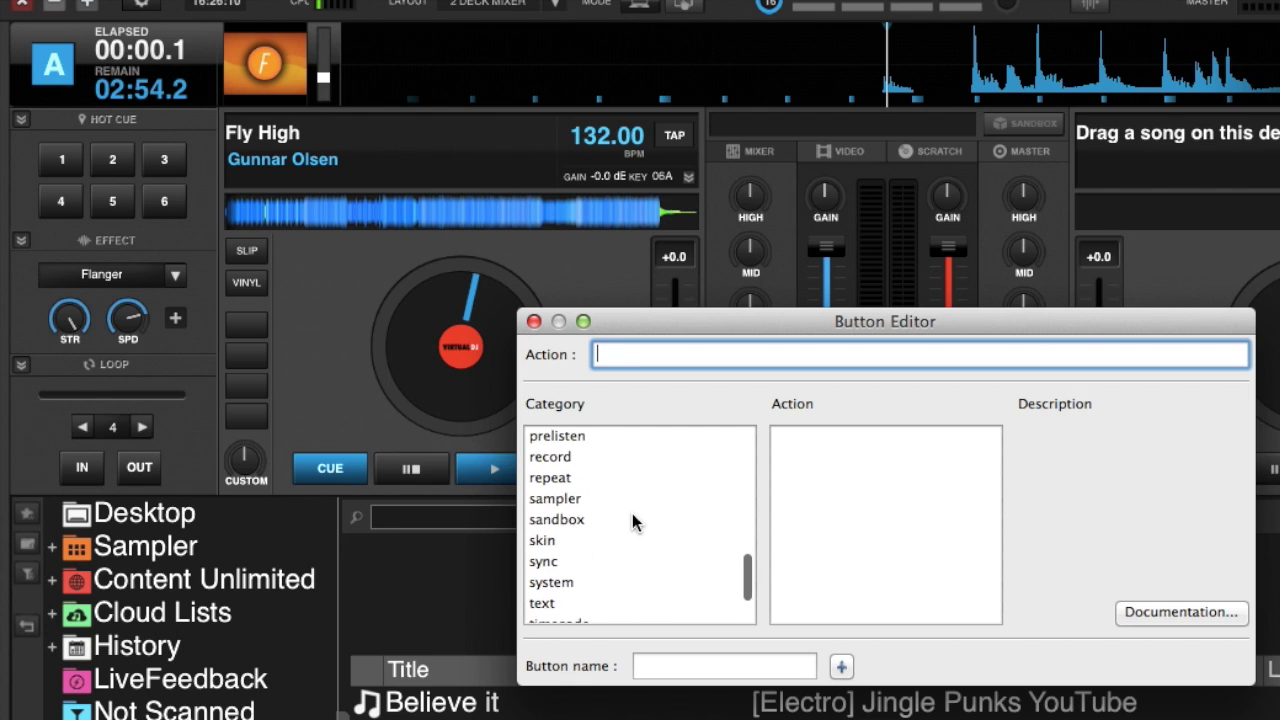
scroll(632, 513, "up", 10)
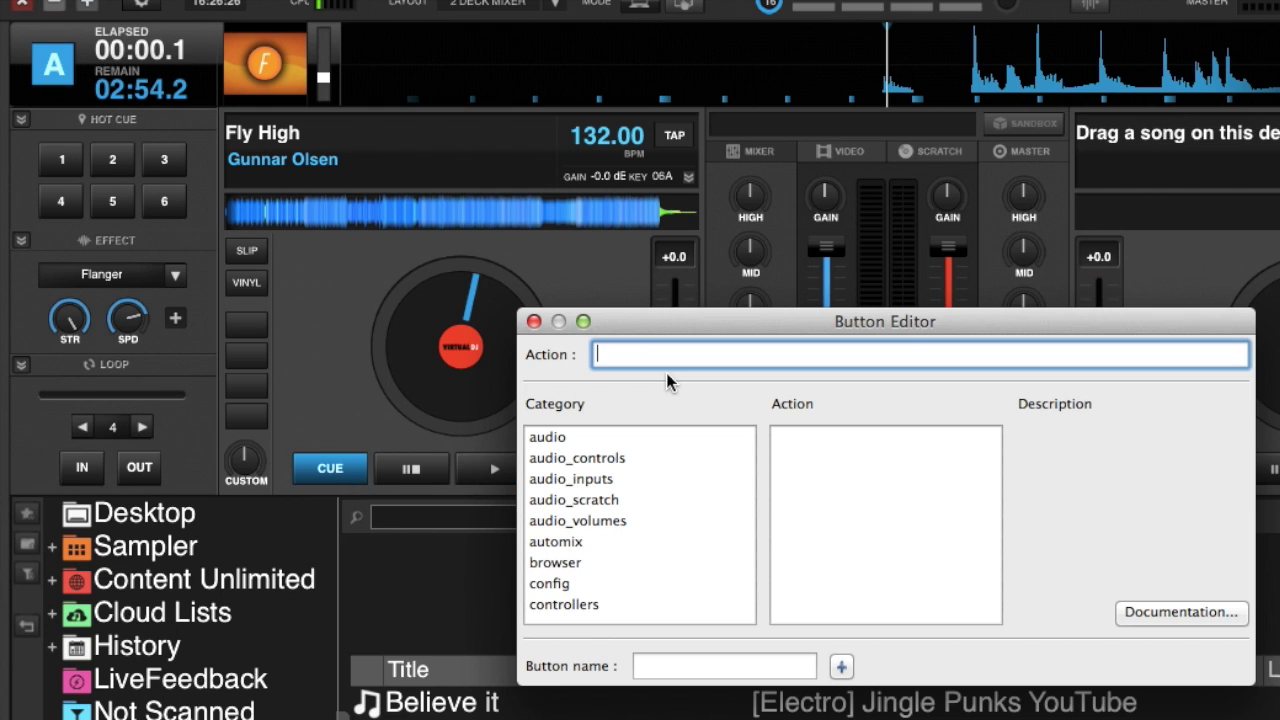
type("auto_crossfade")
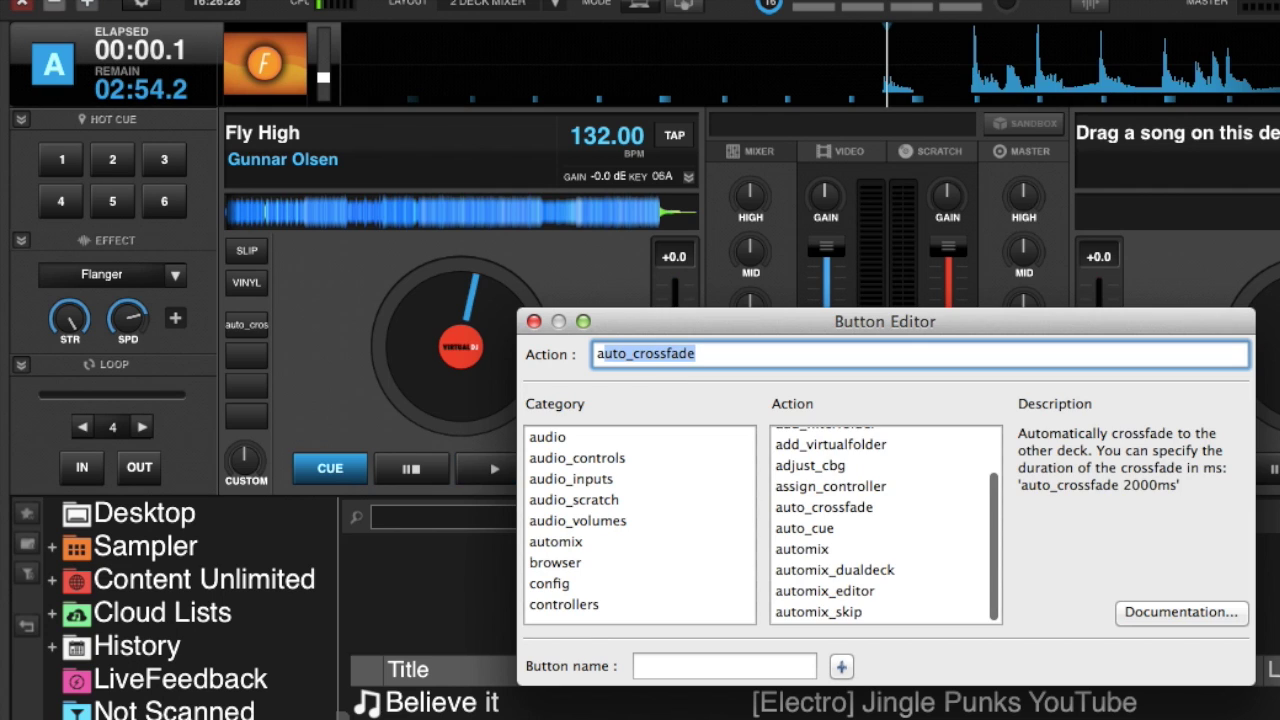
type("auto")
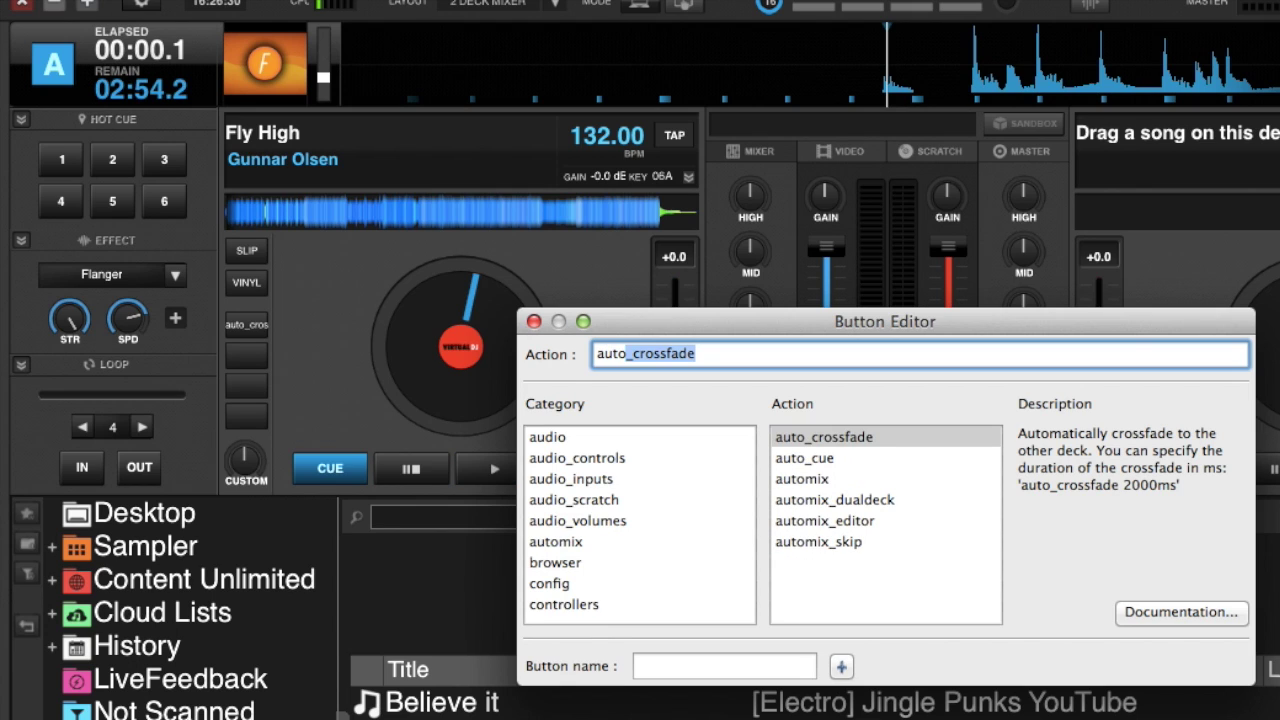
type("m")
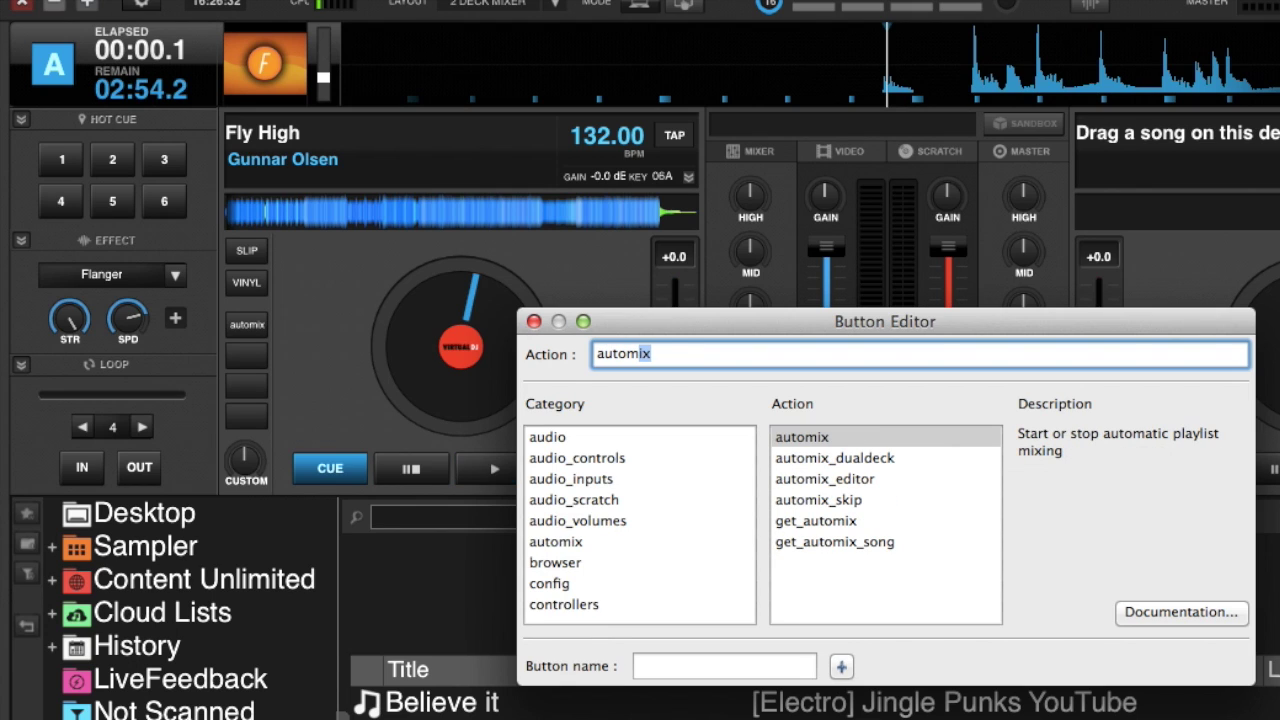
key("Return")
left_click(661, 668)
type("A")
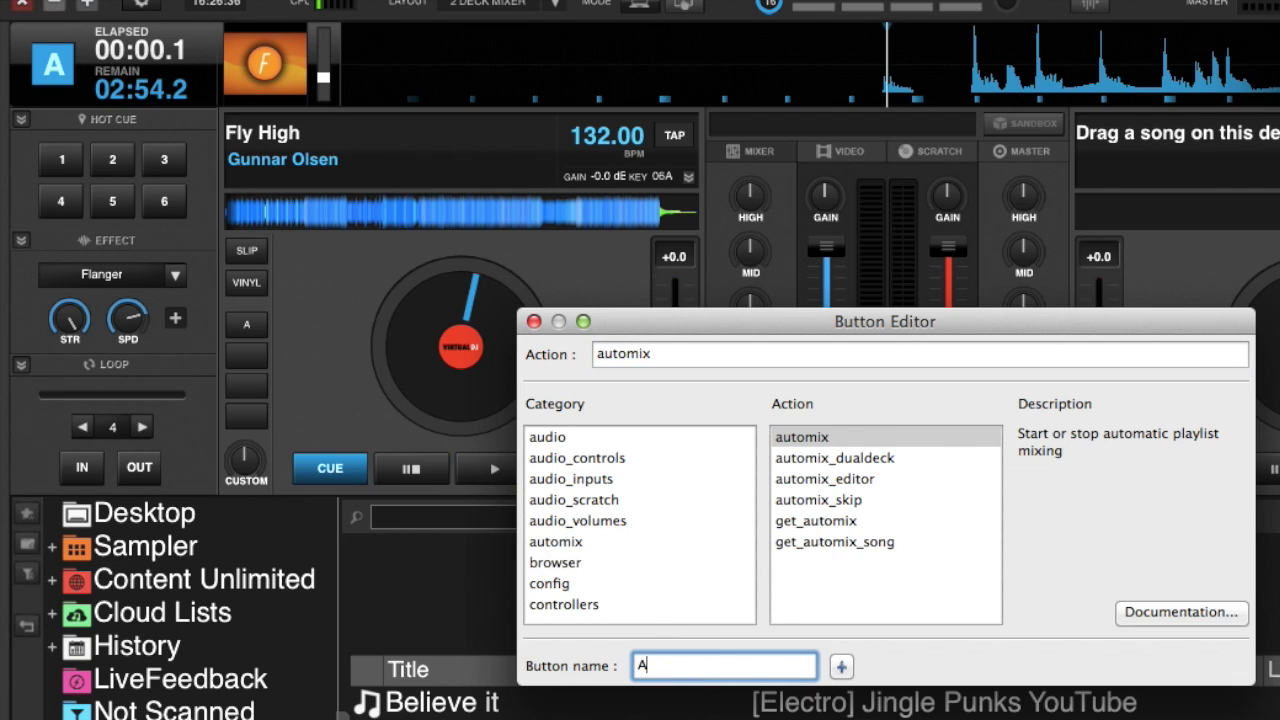
type("uto")
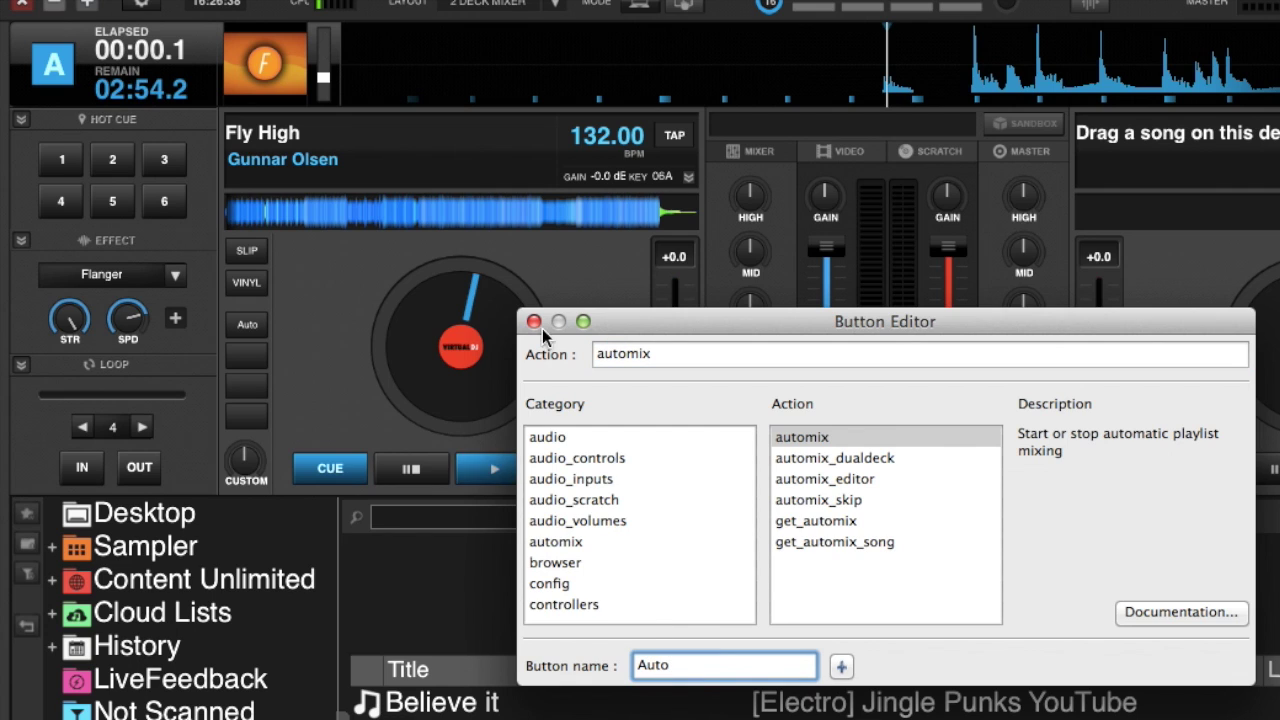
left_click(534, 321)
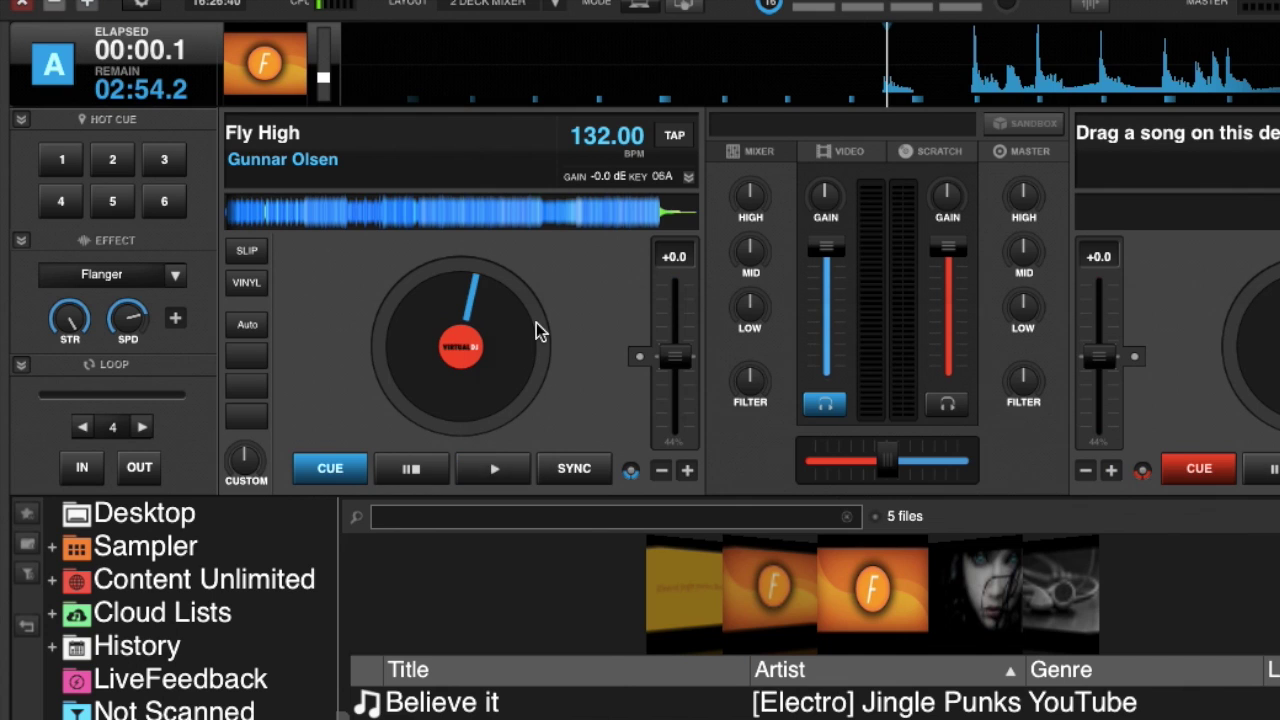
- Start and stop automix with the Auto button, then pause 'Fly High' on deck A
left_click(250, 327)
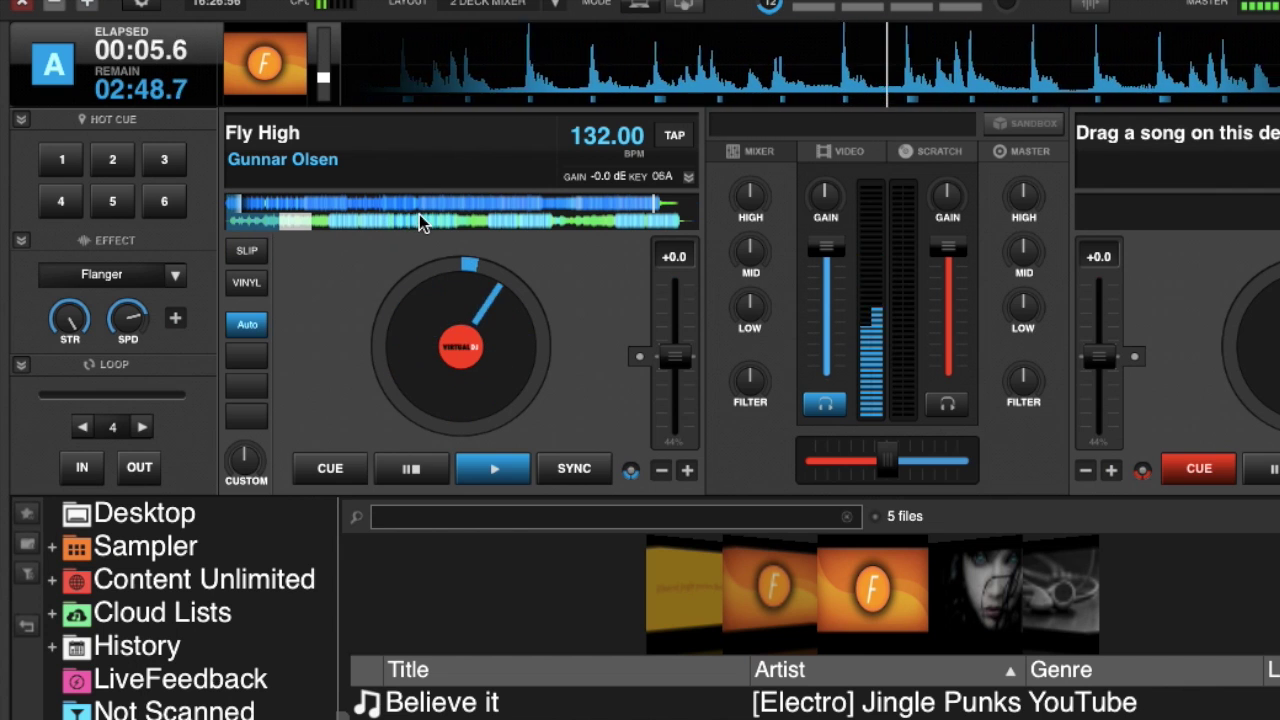
left_click(245, 328)
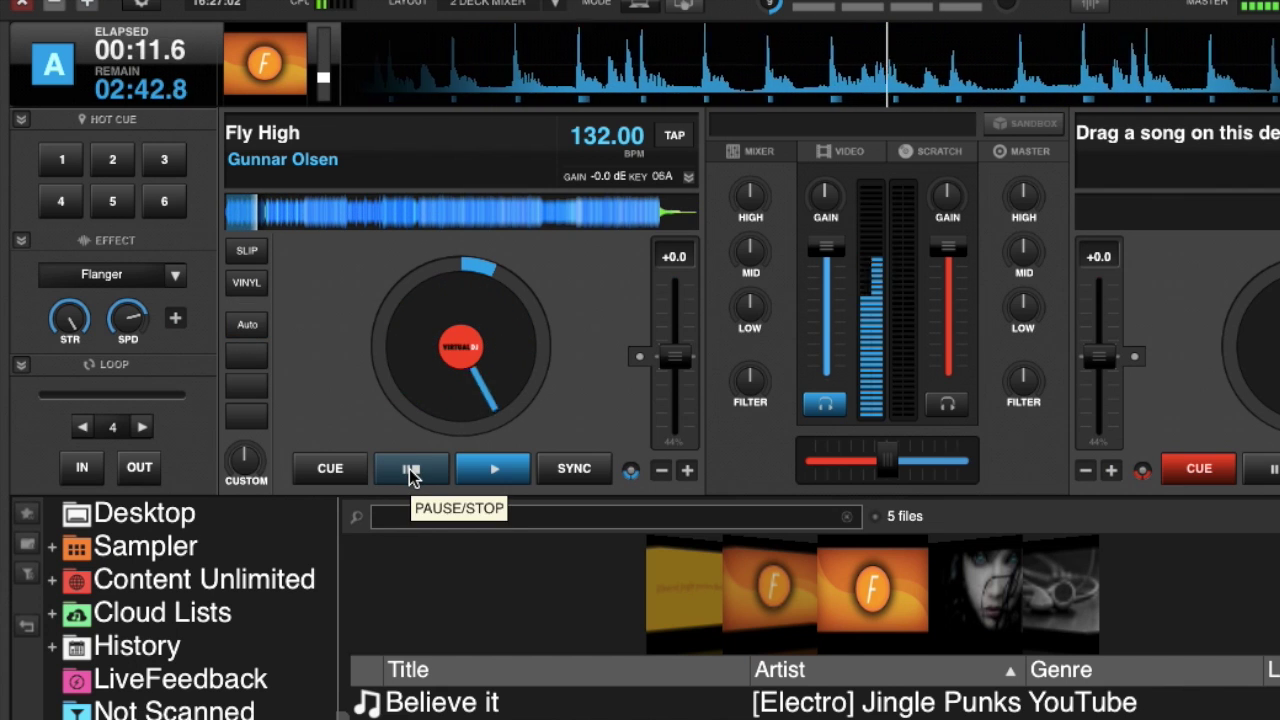
left_click(410, 474)
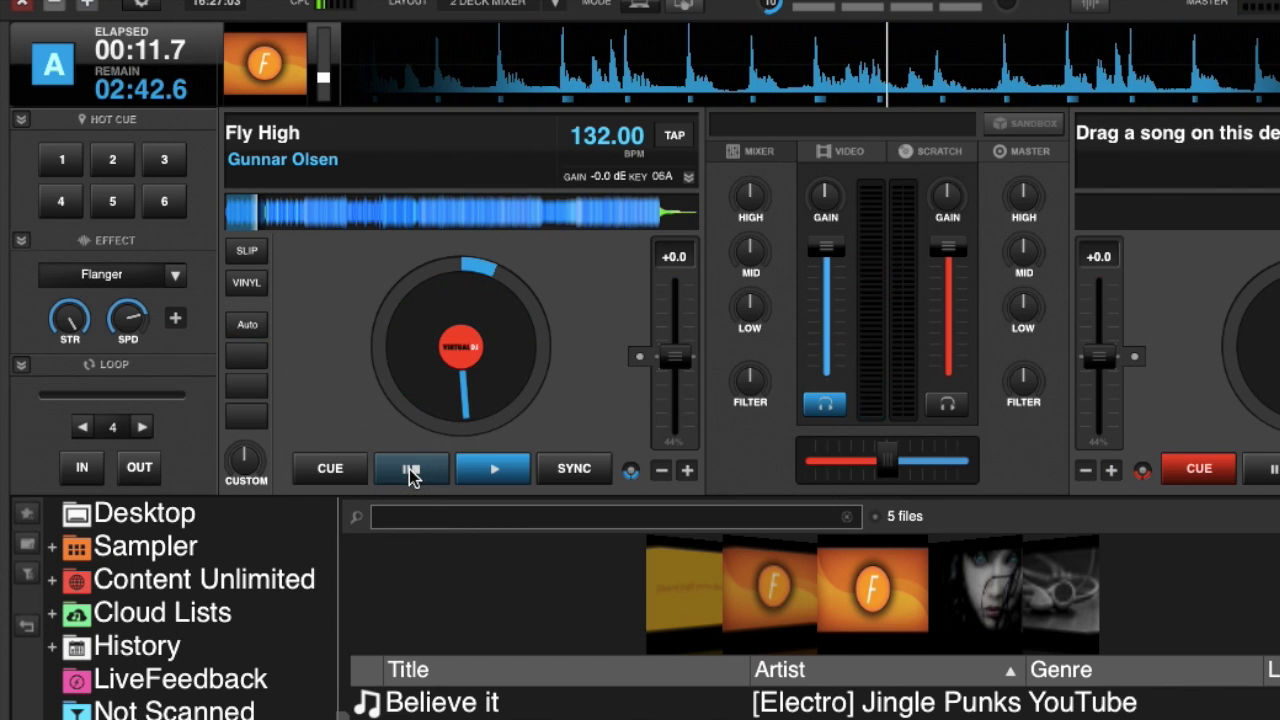
- Add a second assignment to the first custom button with the sandbox action, named sandbox
right_click(251, 330)
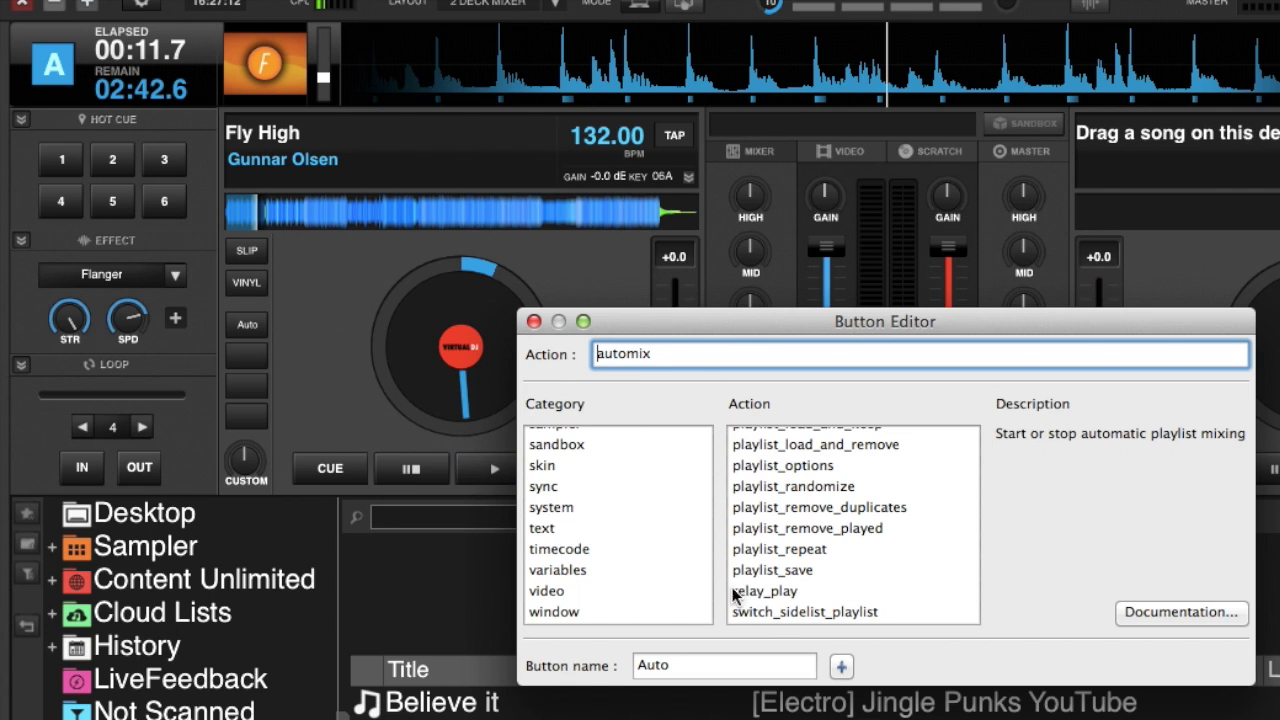
left_click(842, 667)
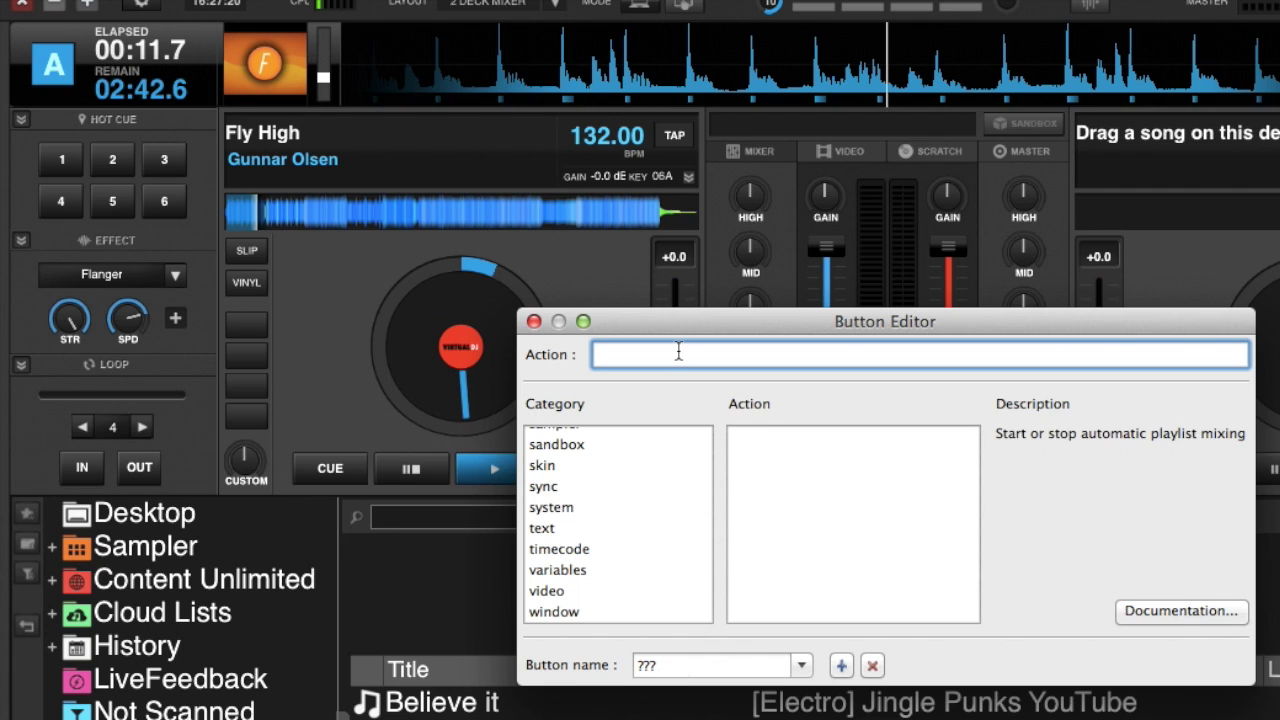
type("san")
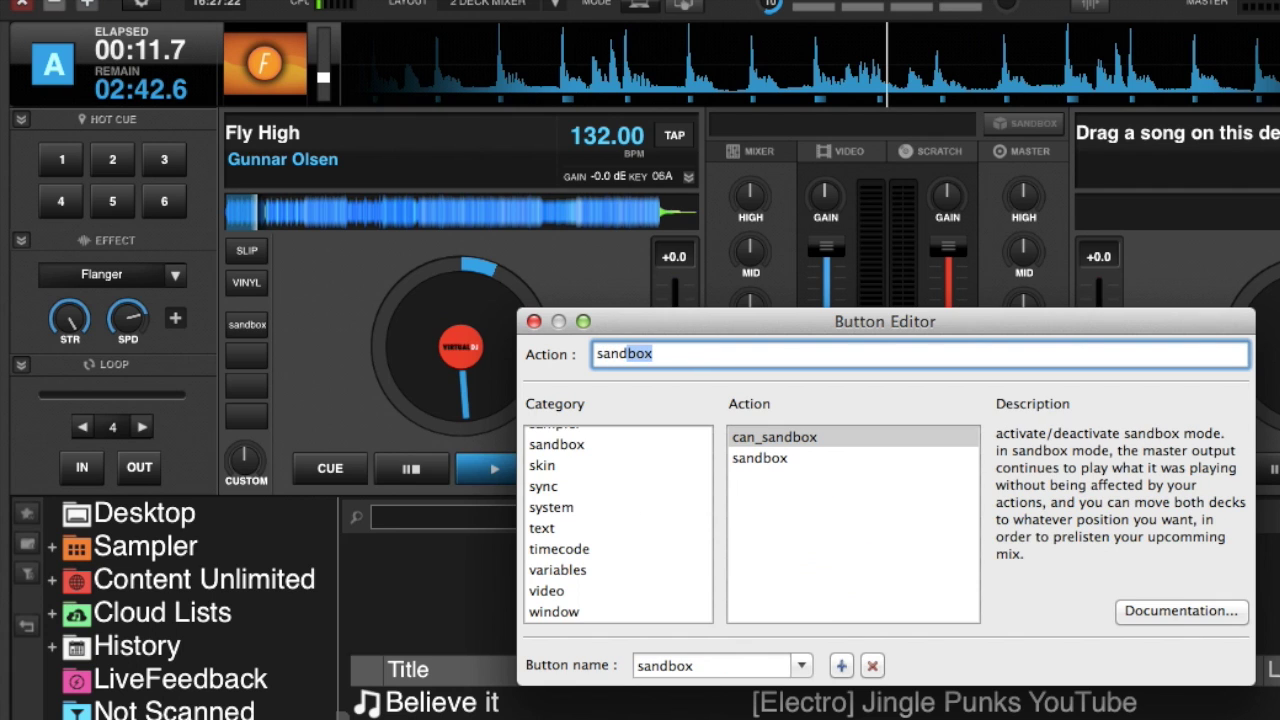
type("dbox")
left_click(534, 322)
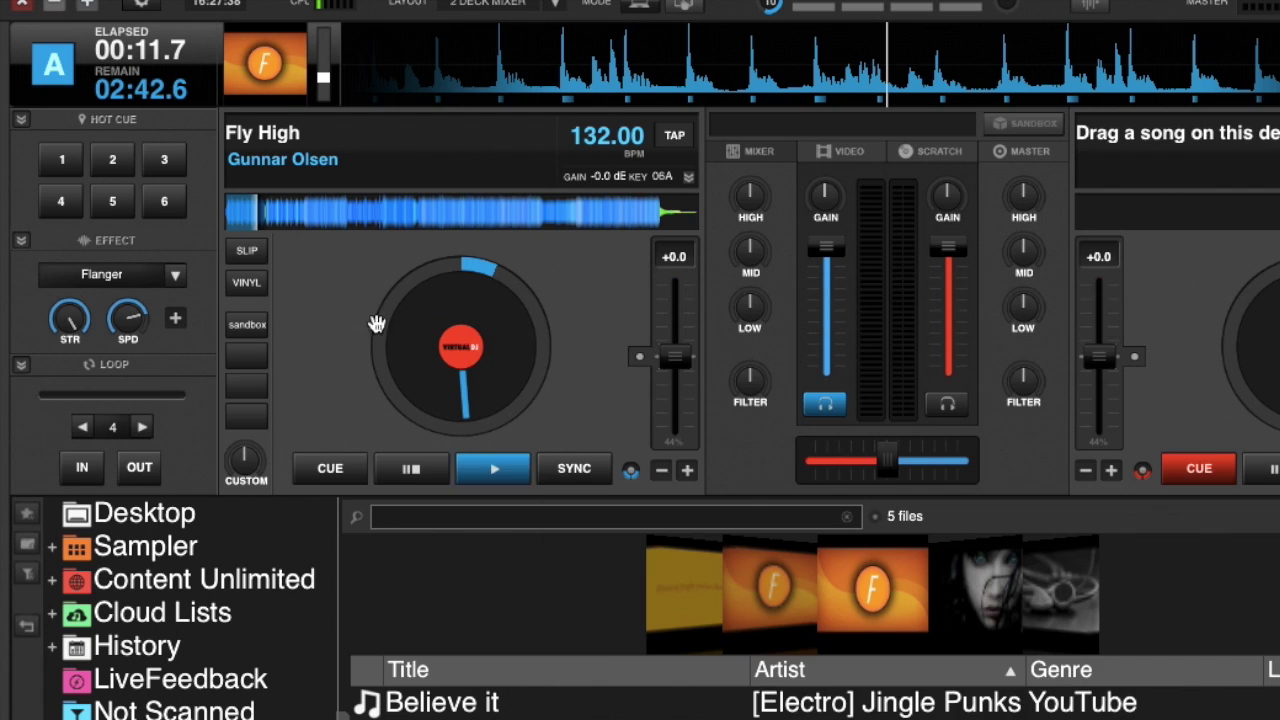
- Add a third assignment with the sync action to deck A's first custom button
right_click(250, 333)
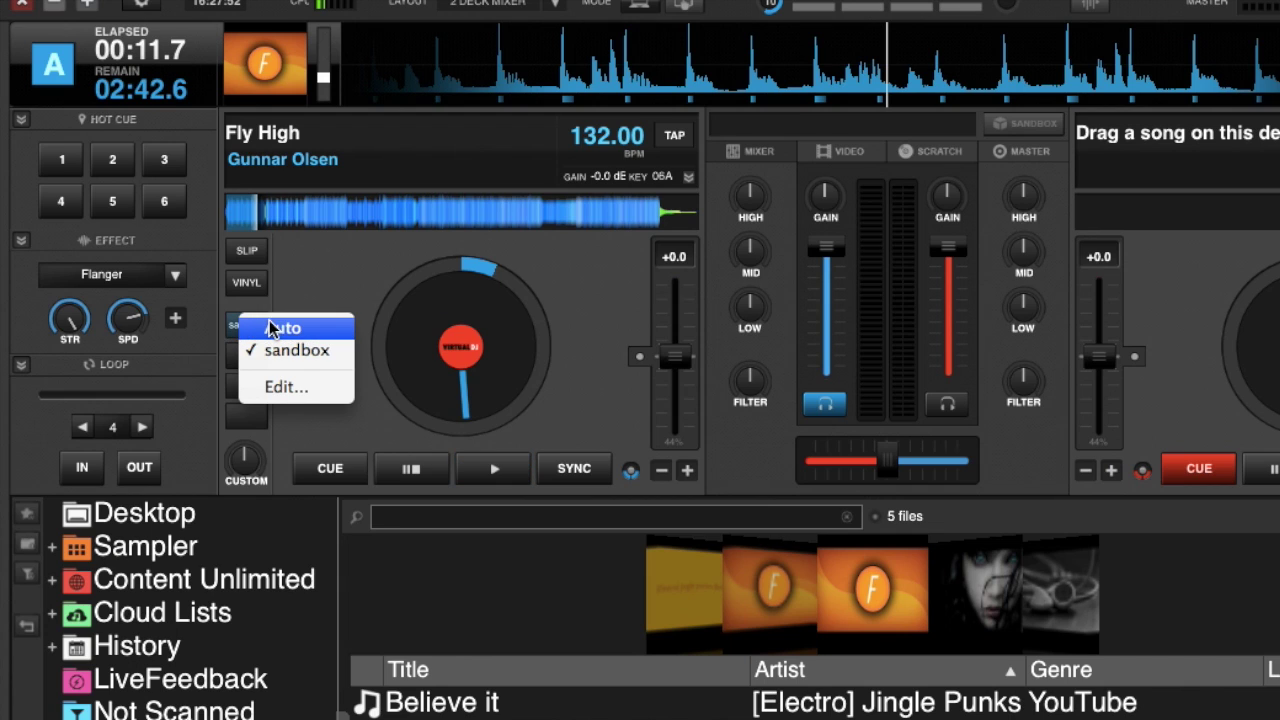
left_click(286, 388)
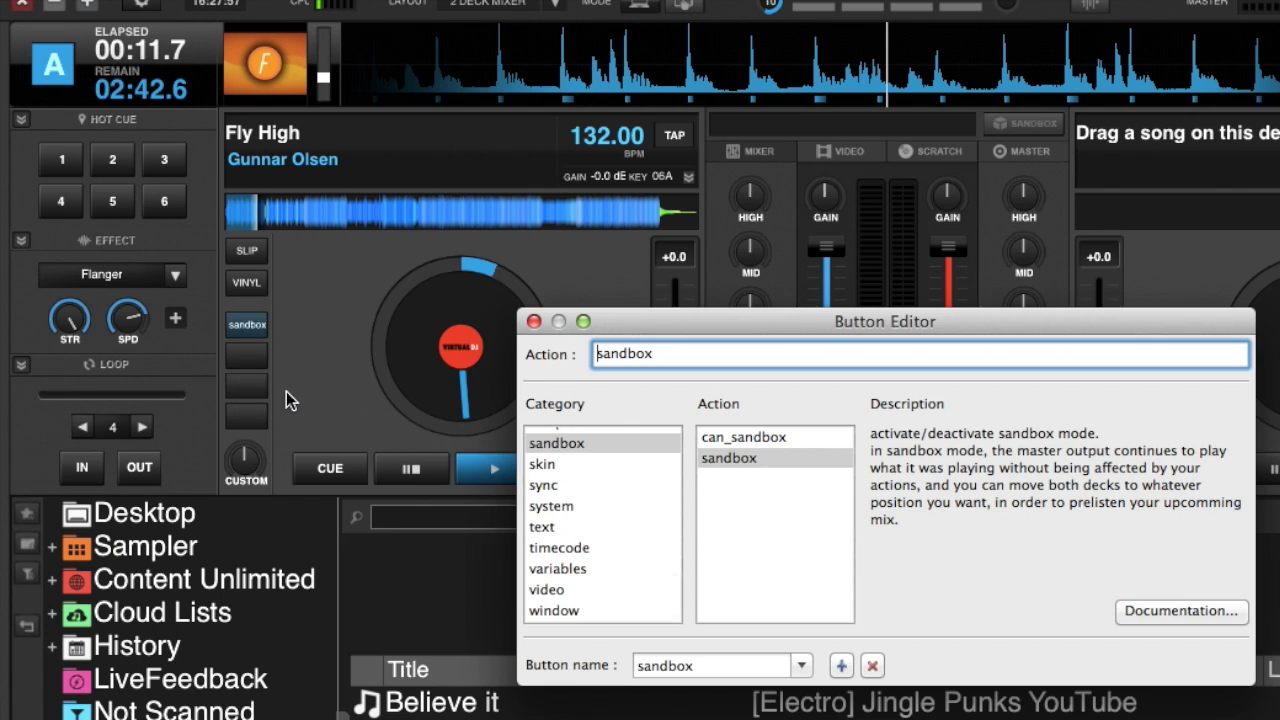
left_click(840, 668)
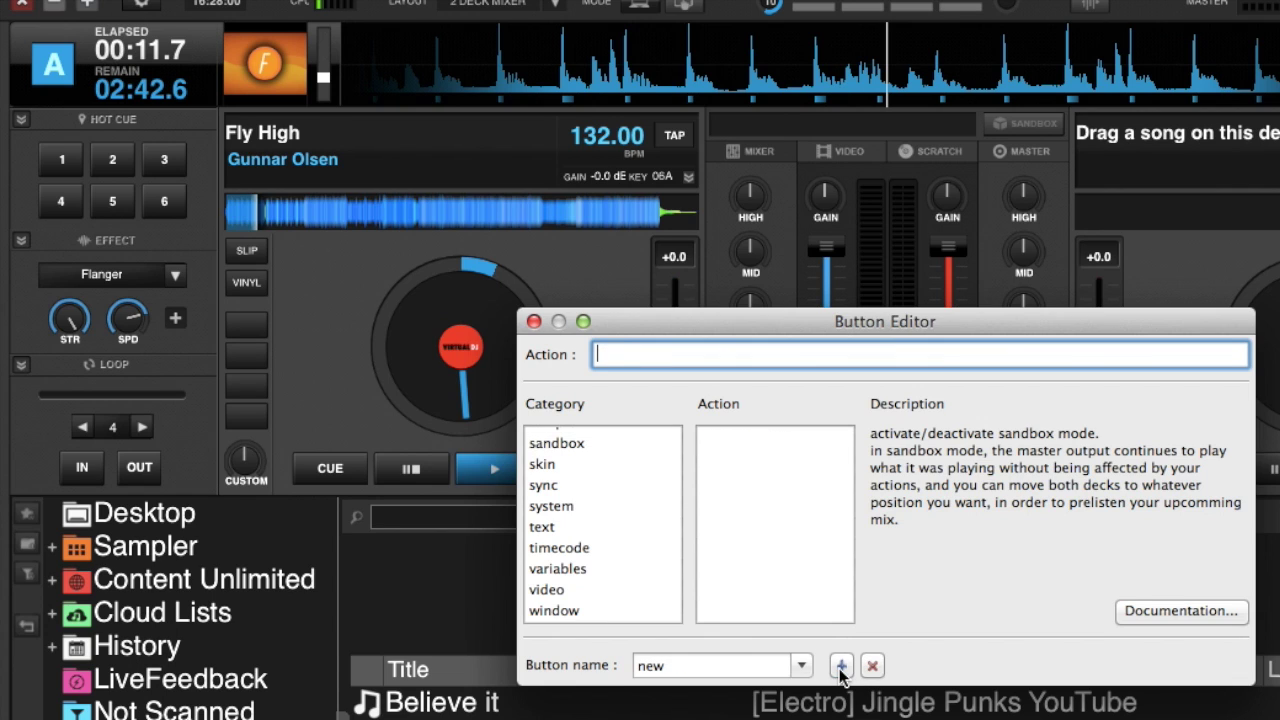
type("sync")
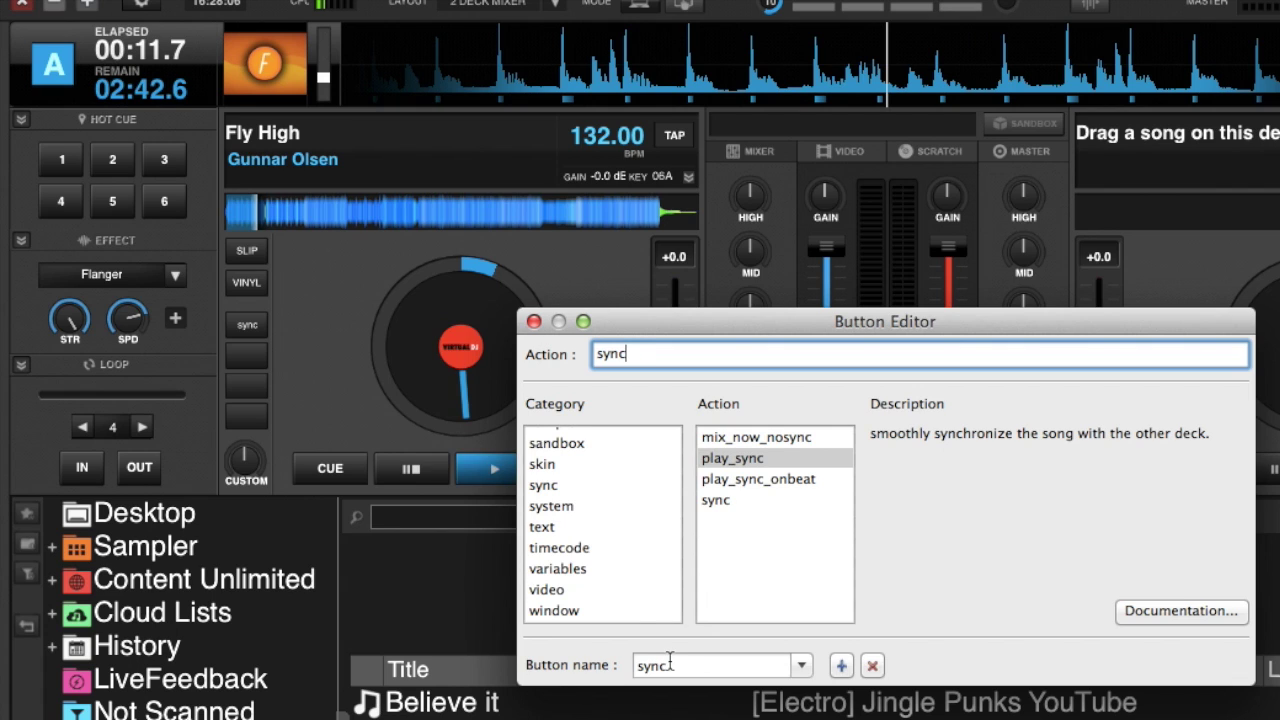
left_click(535, 321)
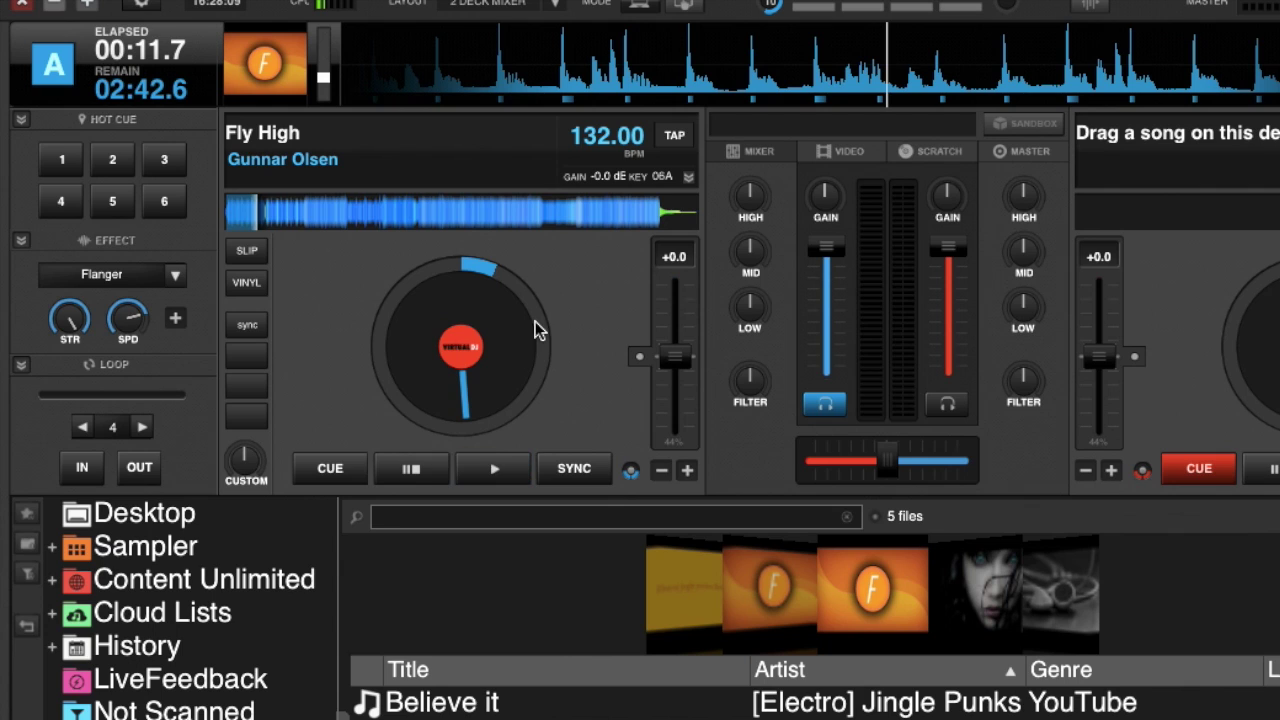
- Check the button's Auto, sandbox and sync presets, then bring up the custom knob's editor
right_click(248, 330)
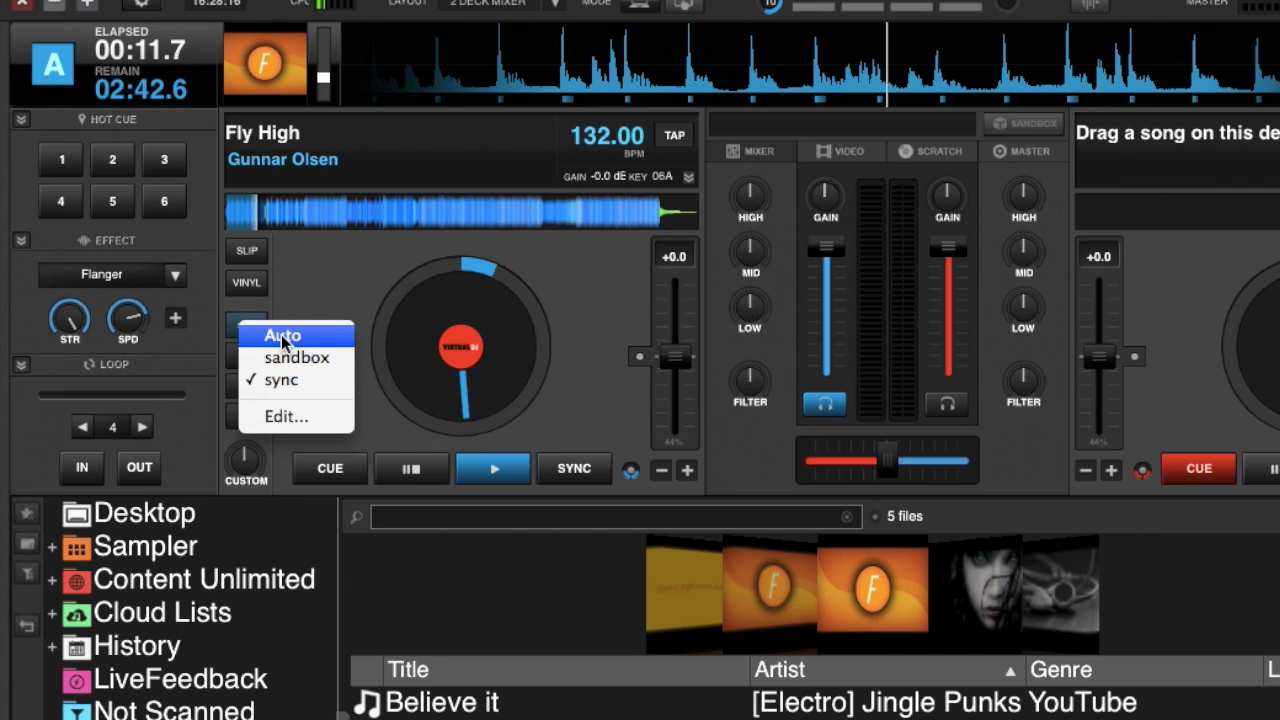
left_click(307, 279)
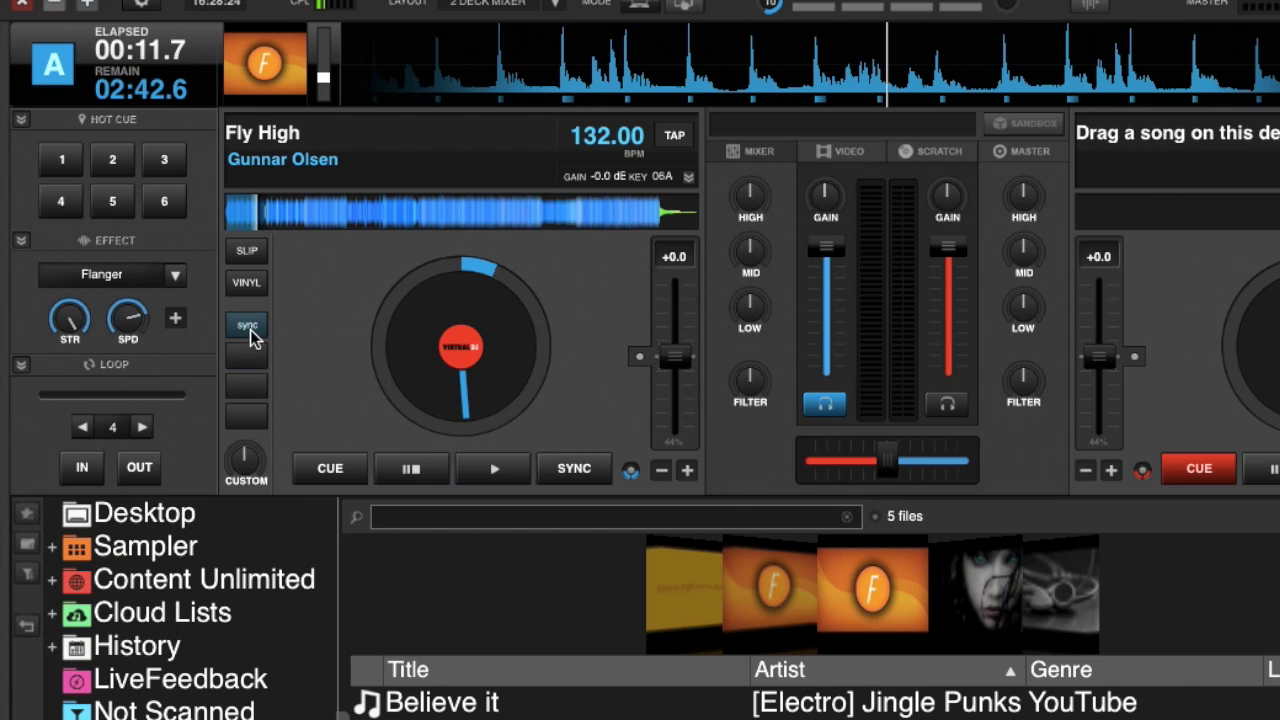
right_click(249, 468)
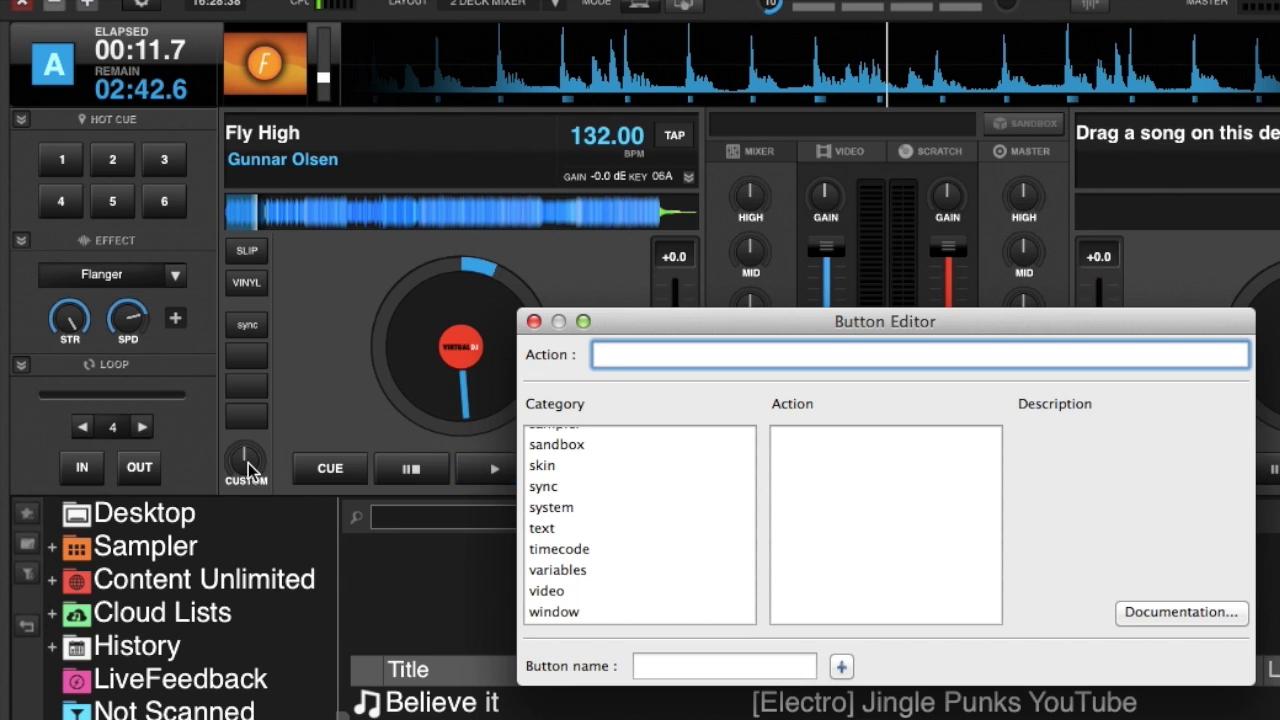
- Set the custom knob's action to key and name it 'Key'
type("key")
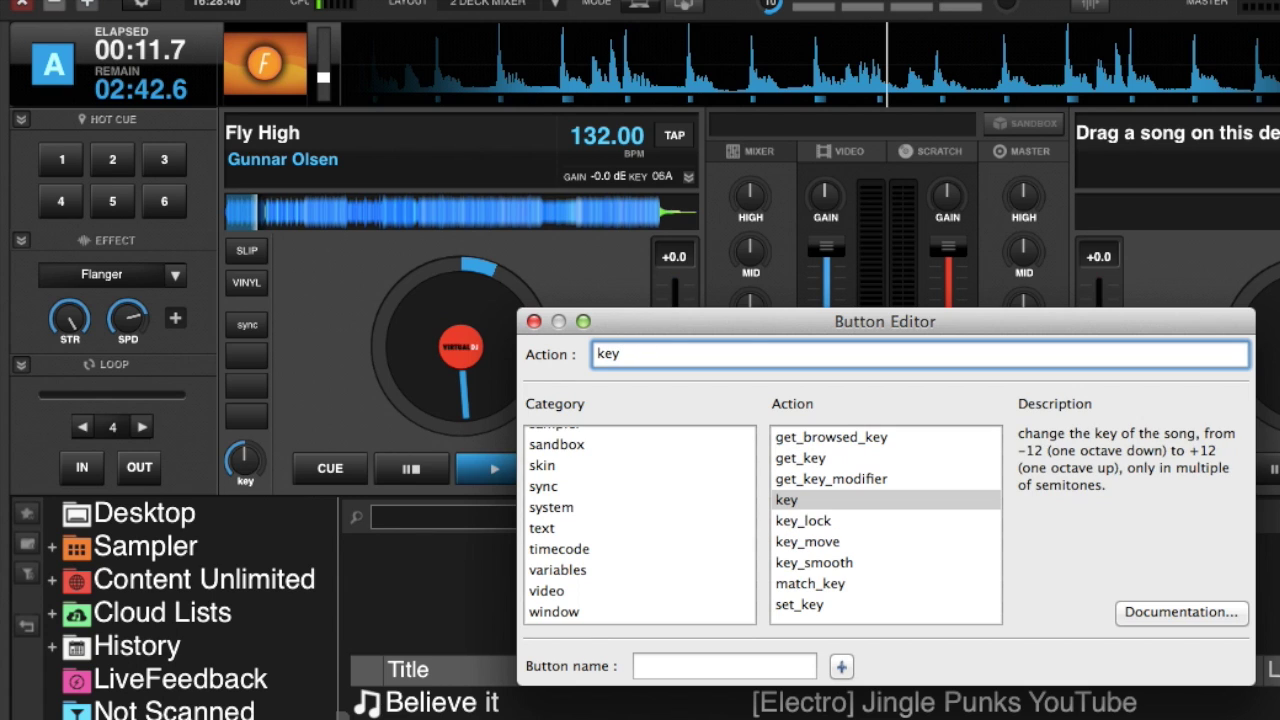
left_click(682, 664)
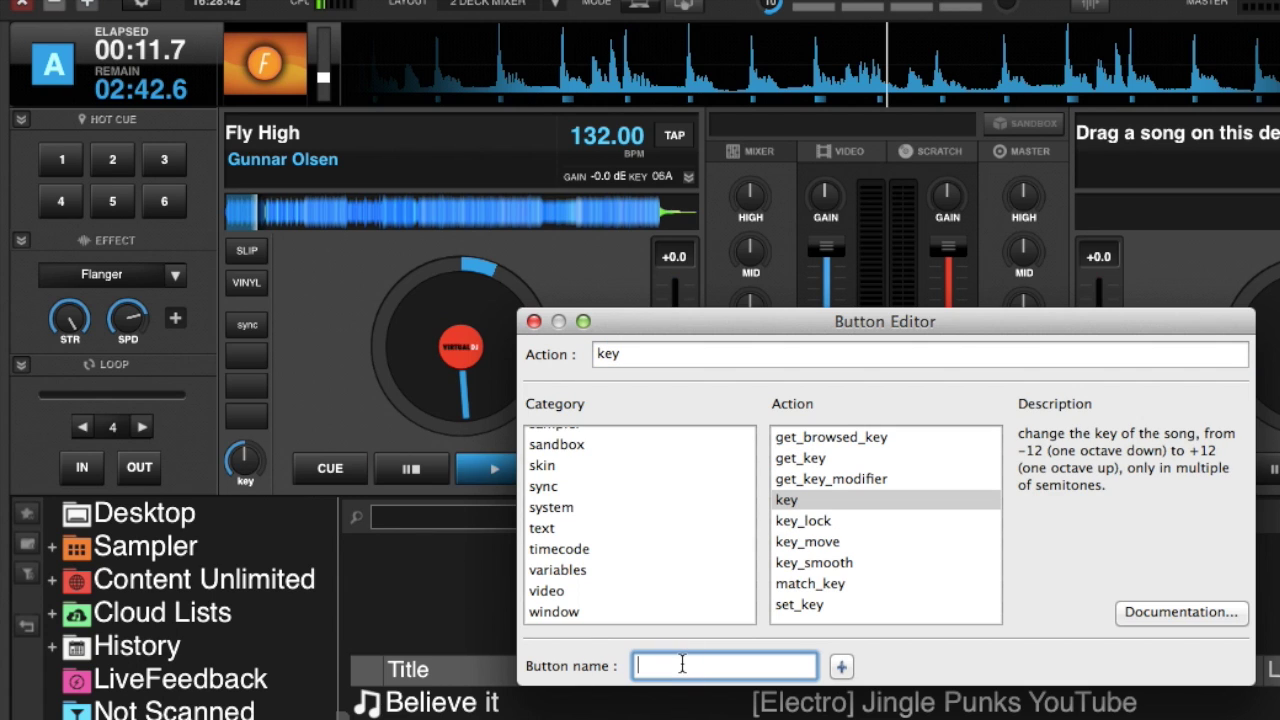
type("Key")
left_click(533, 322)
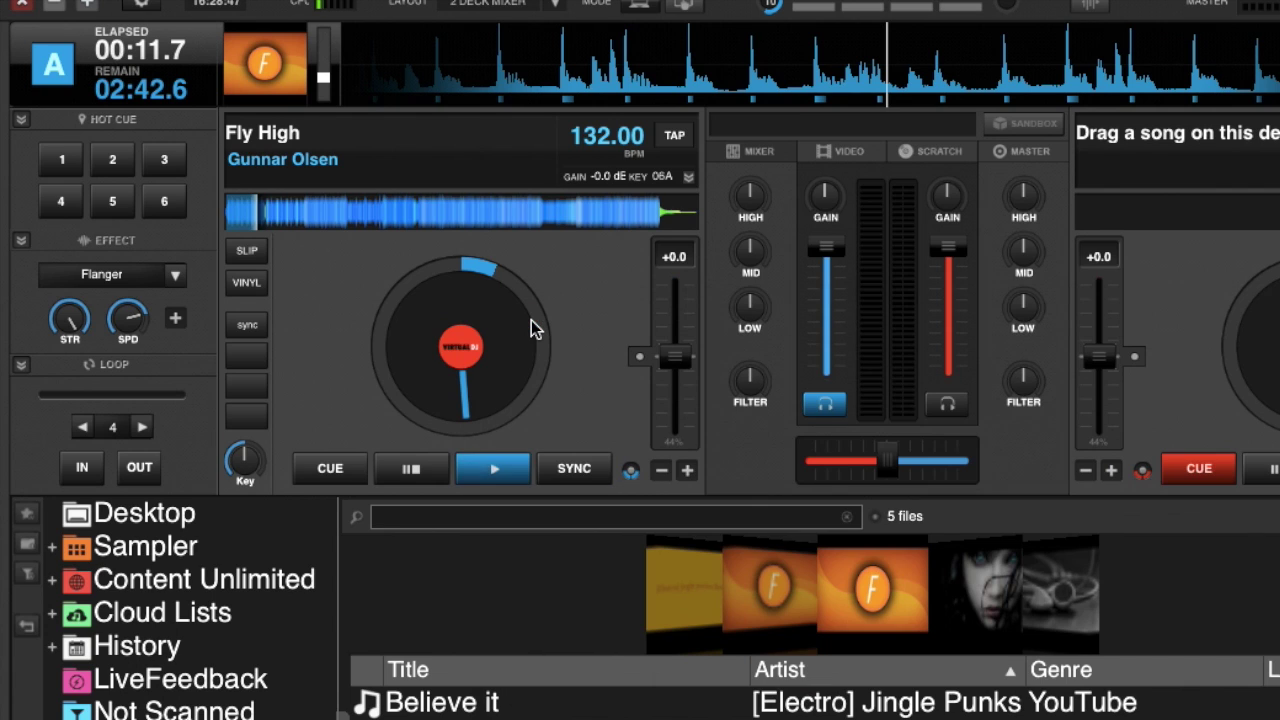
- Play 'Fly High', turn the Key knob to shift the key from 06A, then pause
left_click(500, 472)
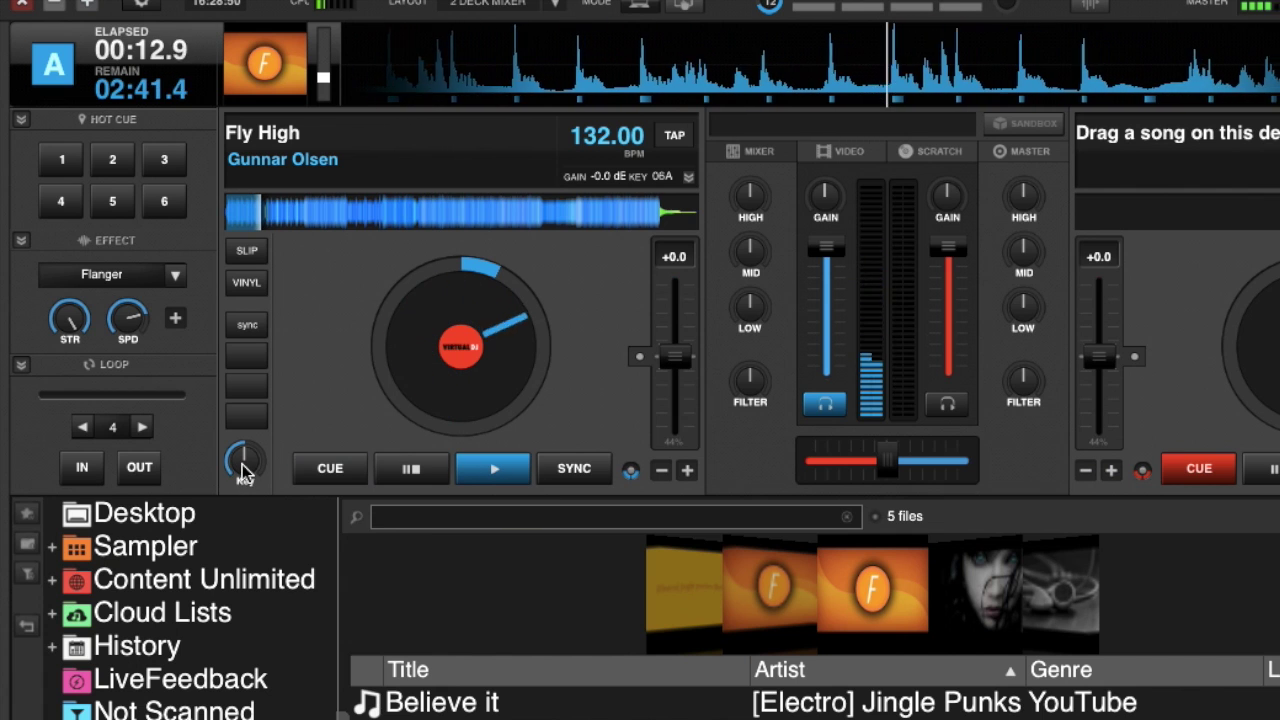
left_click_drag(243, 470, 246, 374)
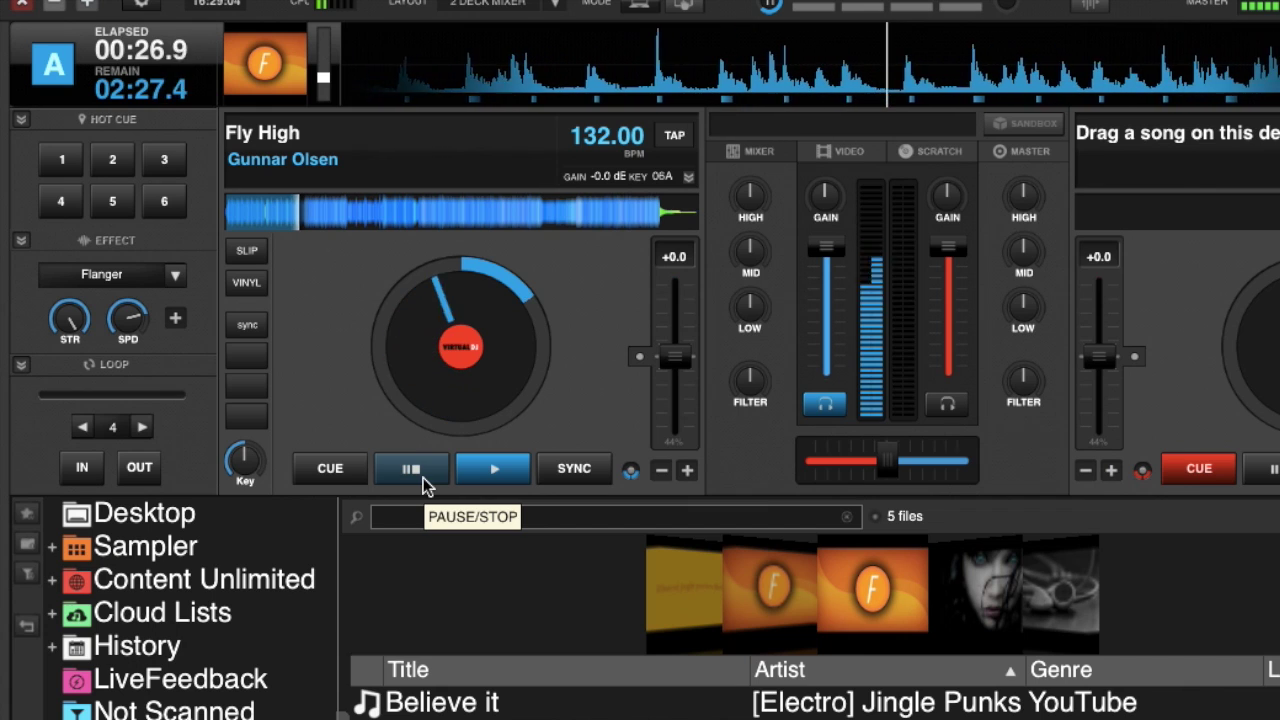
left_click(423, 477)
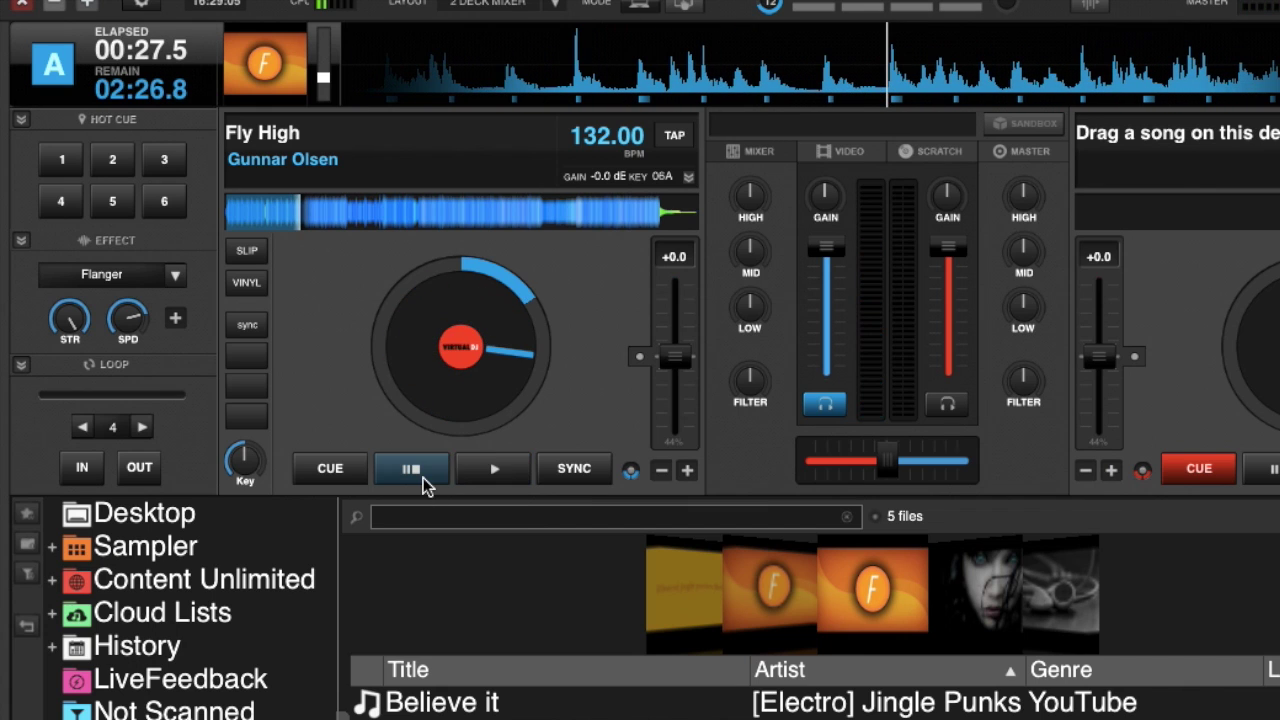
right_click(251, 463)
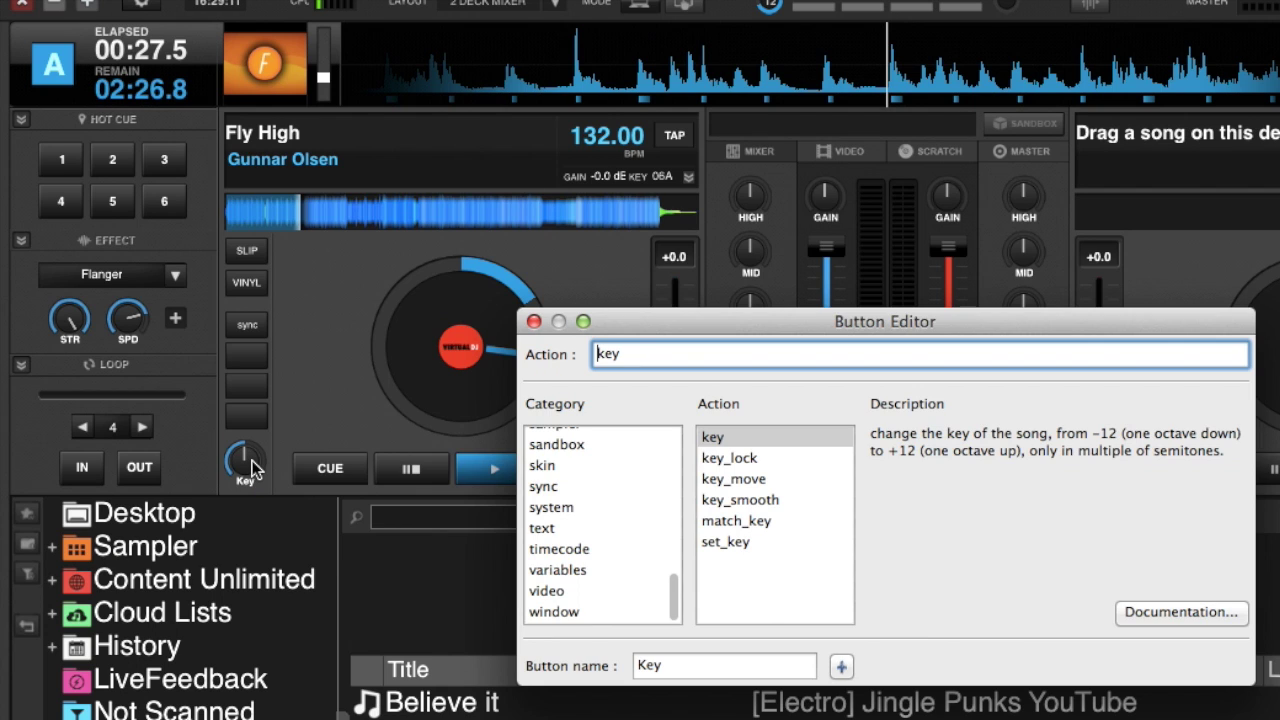
- Add a blank second preset to the custom knob, then switch the knob back to Key
left_click(841, 663)
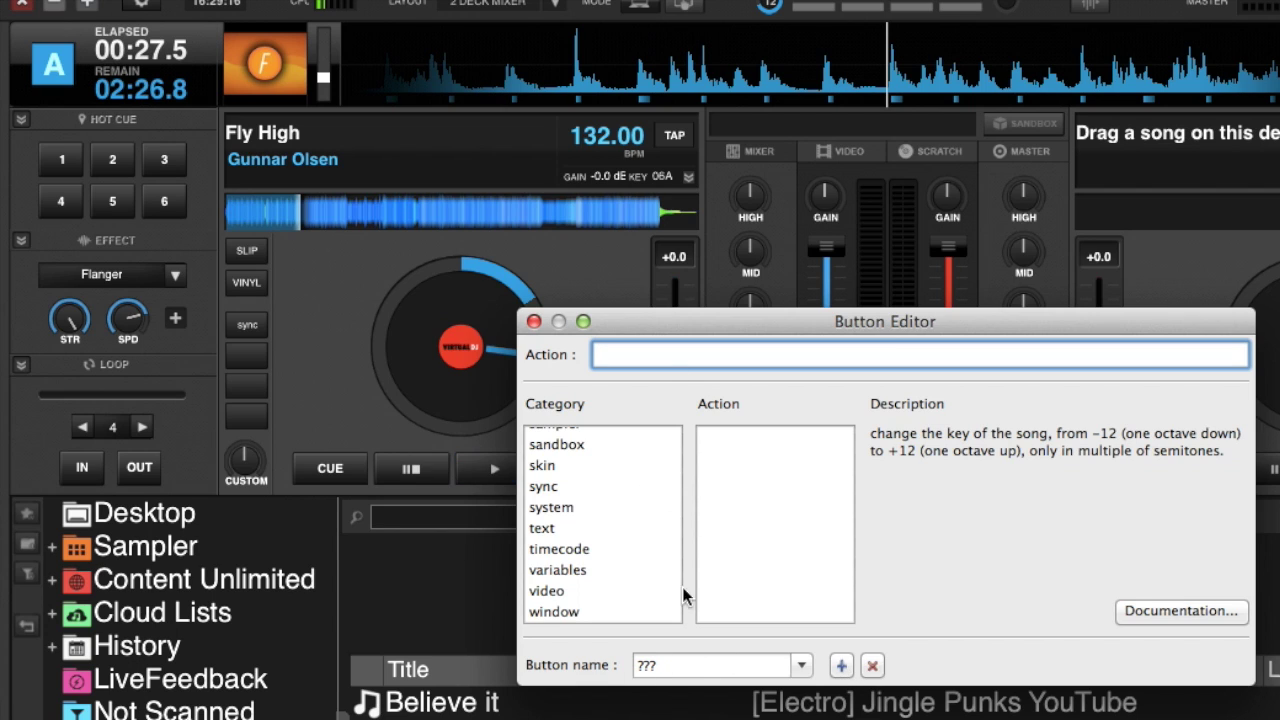
left_click(534, 321)
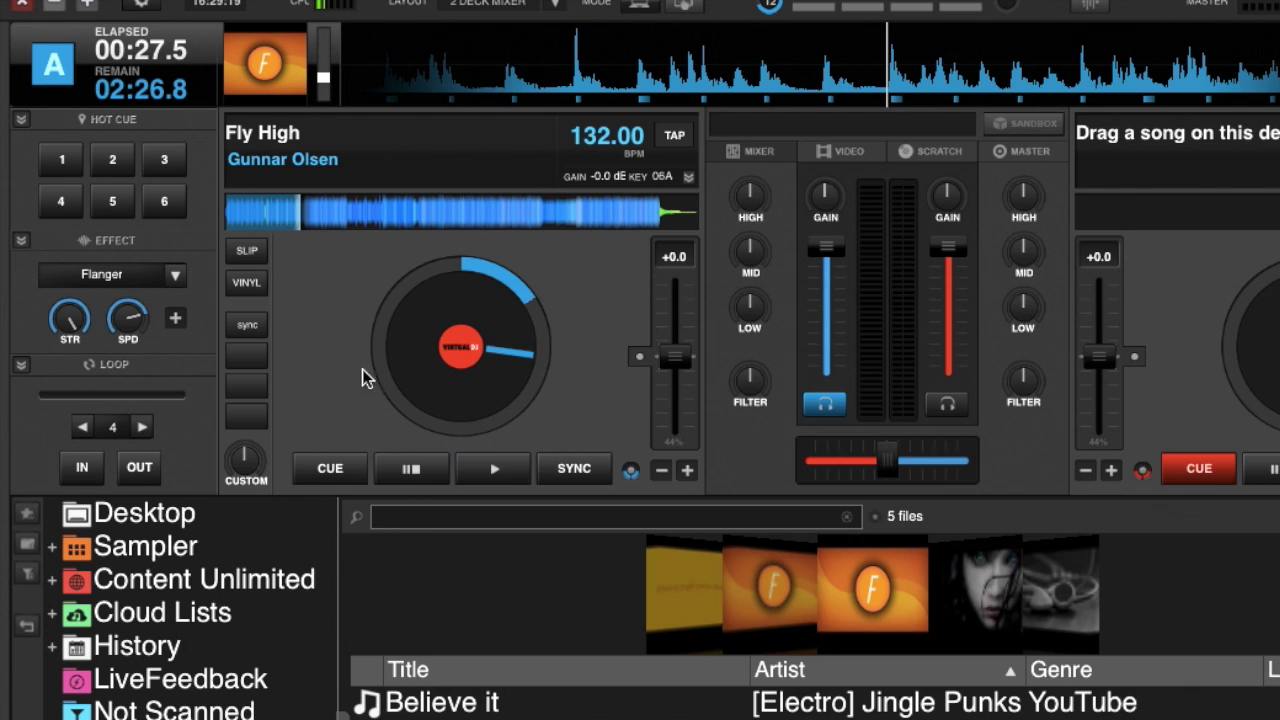
right_click(248, 466)
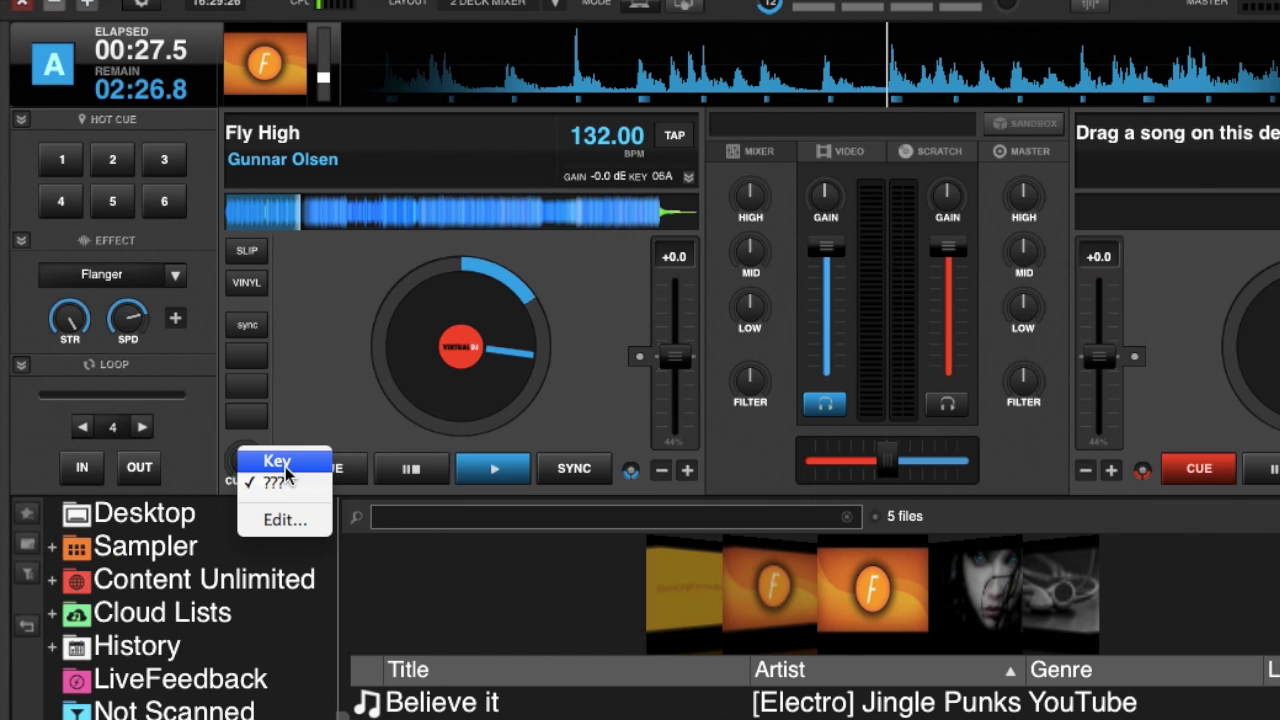
left_click(285, 463)
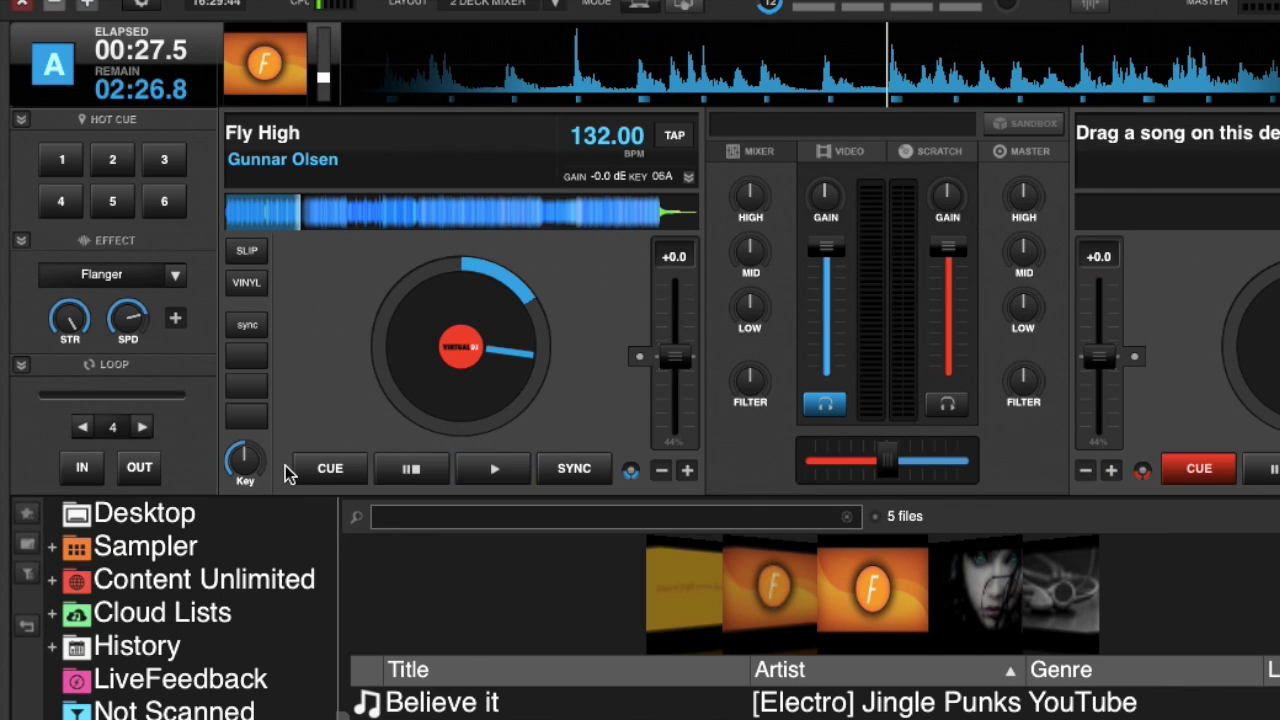
left_click(250, 362)
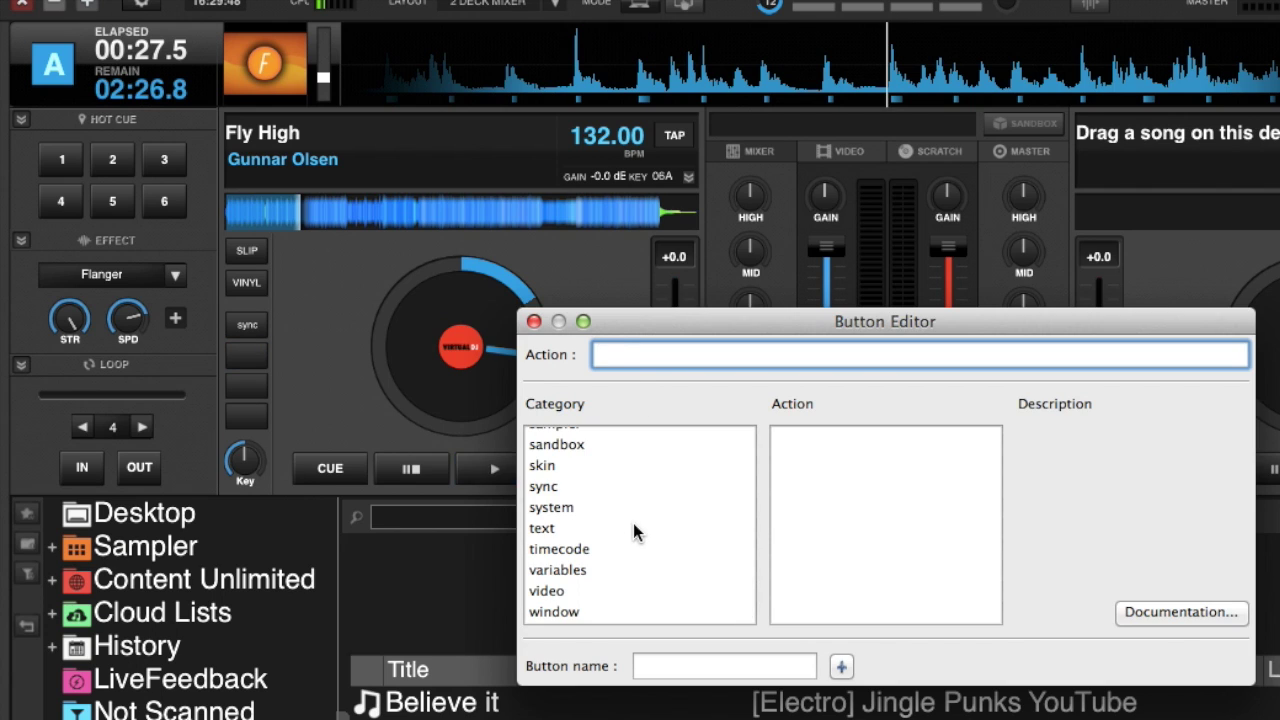
scroll(633, 523, "up", 8)
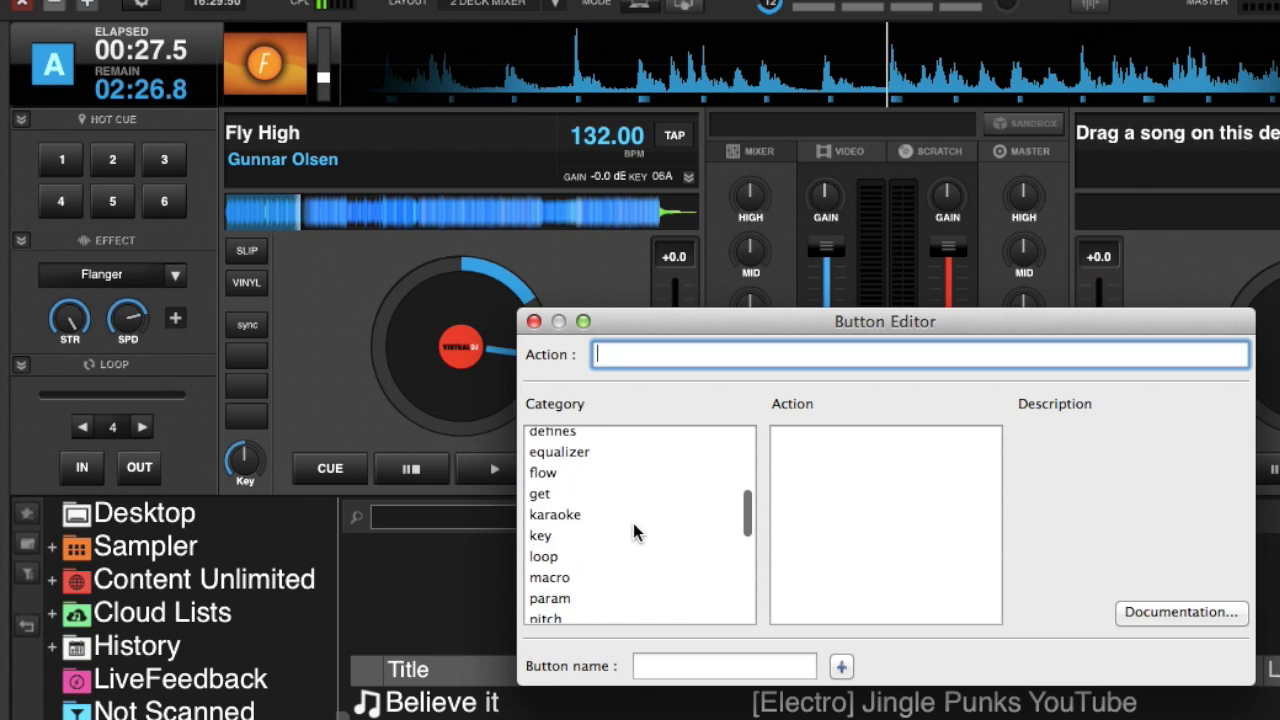
scroll(633, 523, "up", 4)
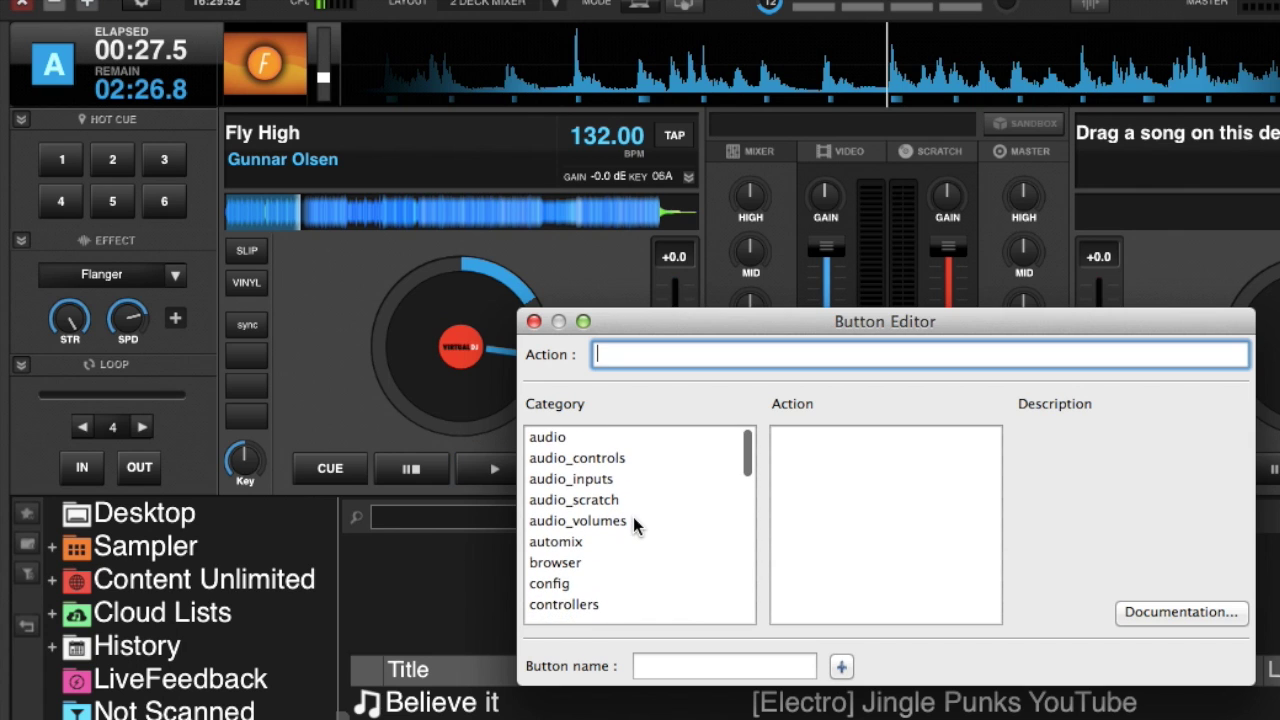
type("audio")
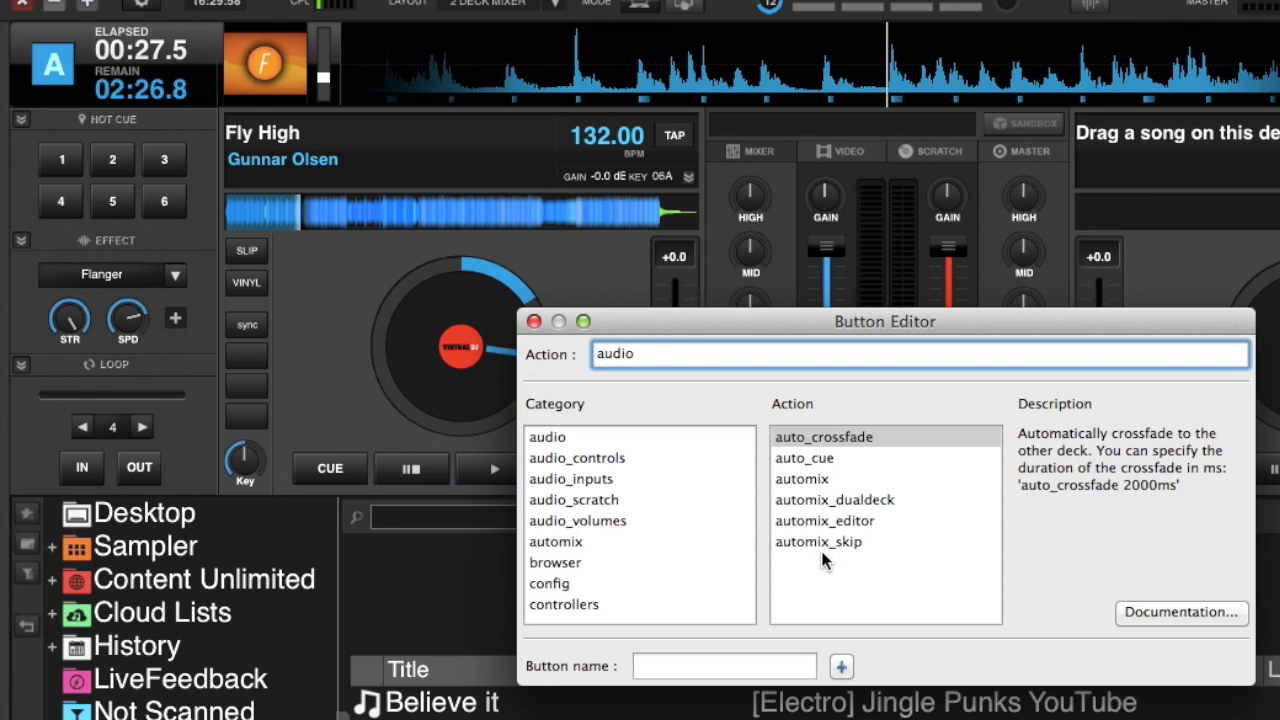
left_click(534, 322)
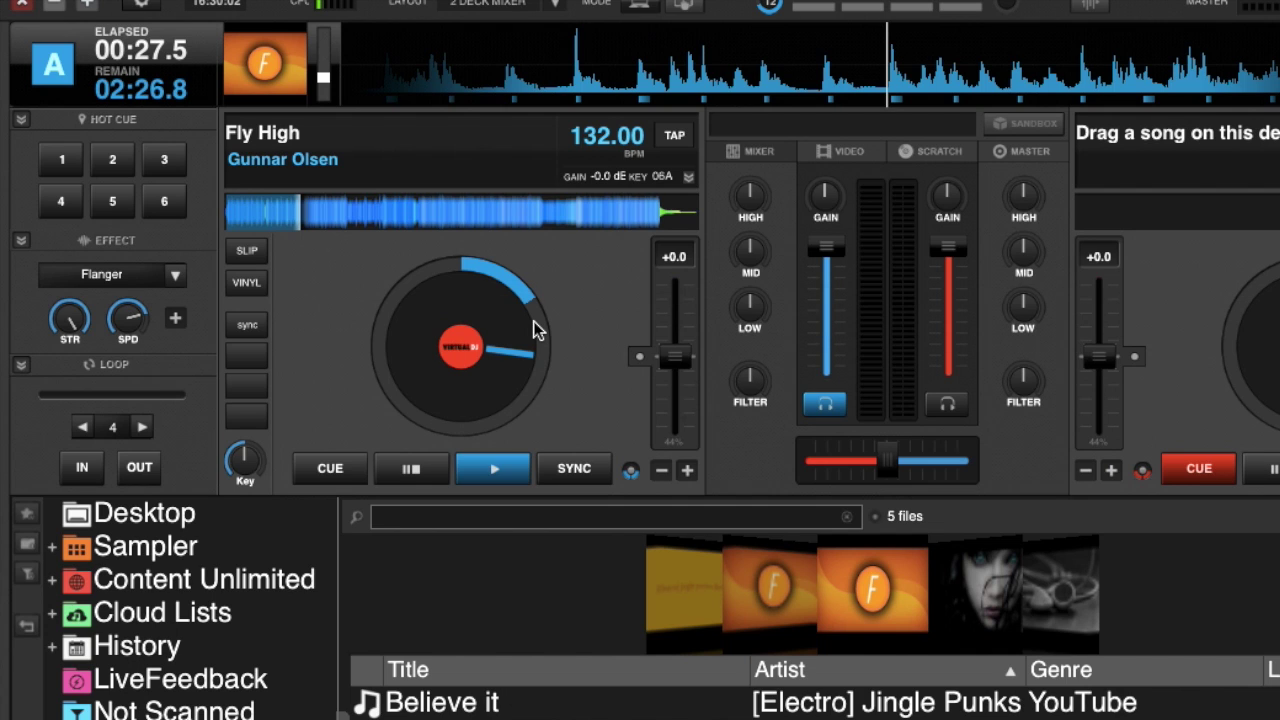